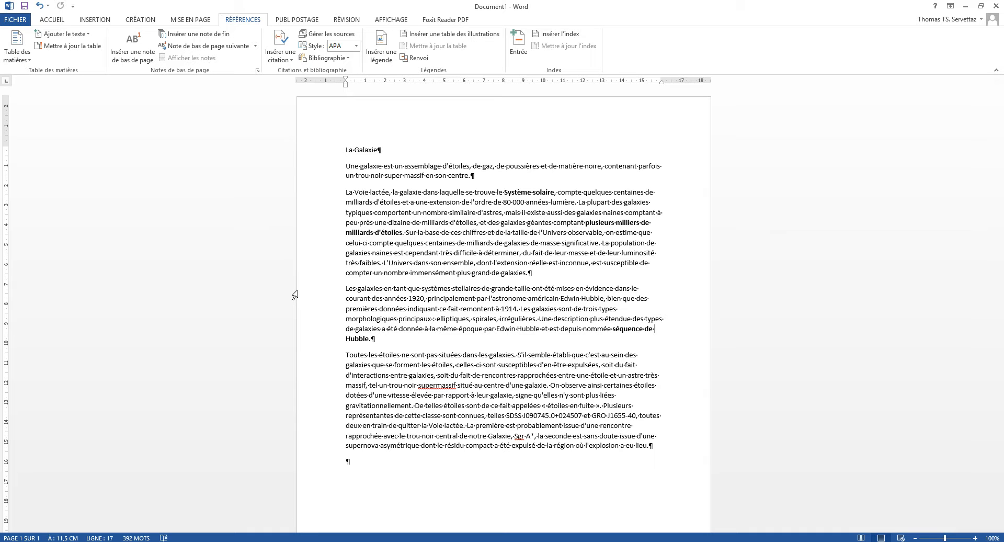
Remove the bold formatting from "Système solaire" in the second paragraph
drag(504, 192, 554, 192)
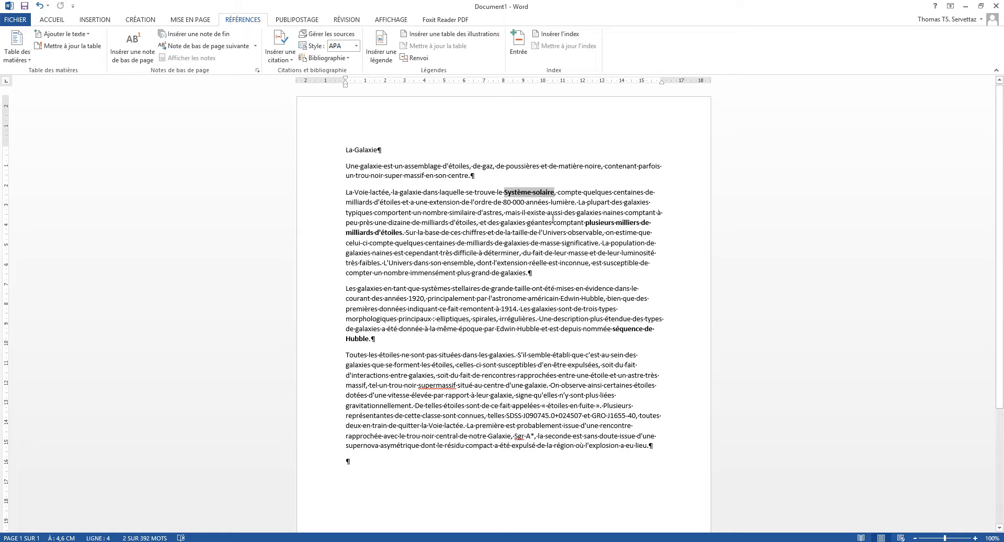
click(536, 208)
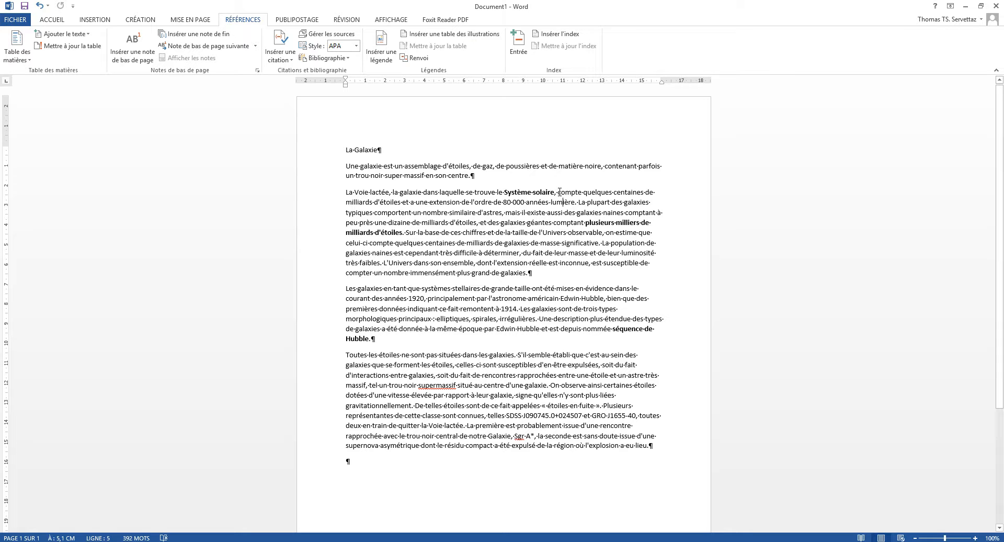
drag(504, 191, 554, 193)
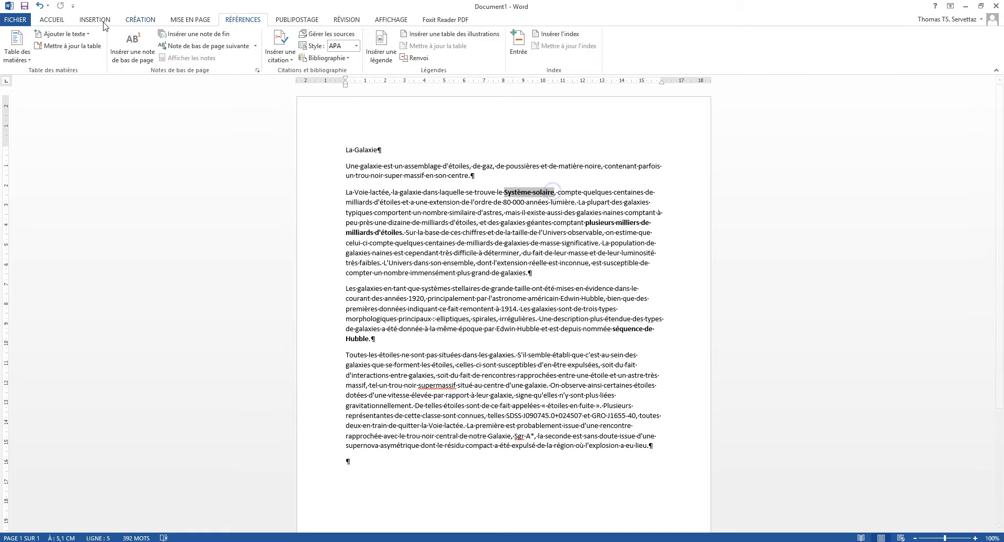
click(52, 19)
click(127, 55)
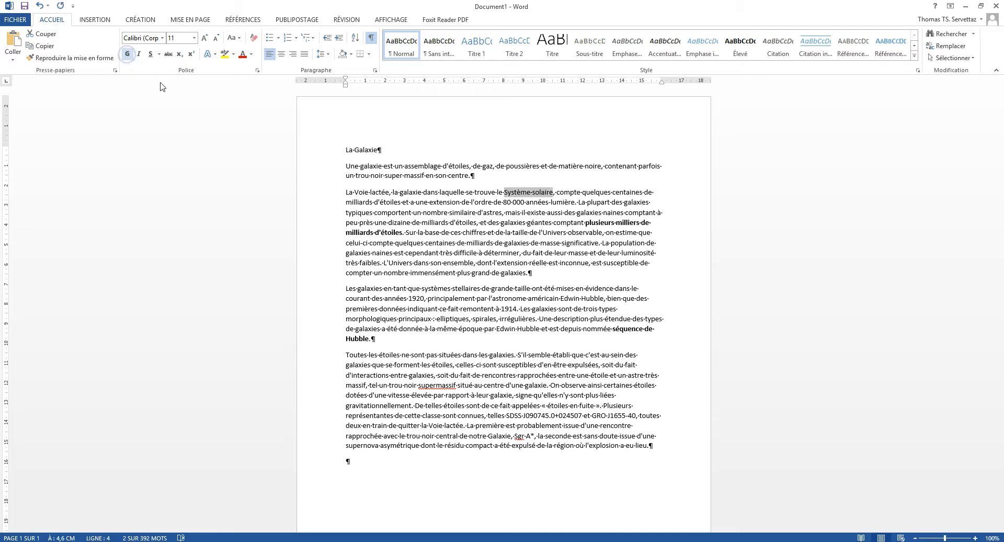
Insert a footnote on the words "Système solaire" in the paragraph about the Voie lactée
click(557, 192)
click(503, 192)
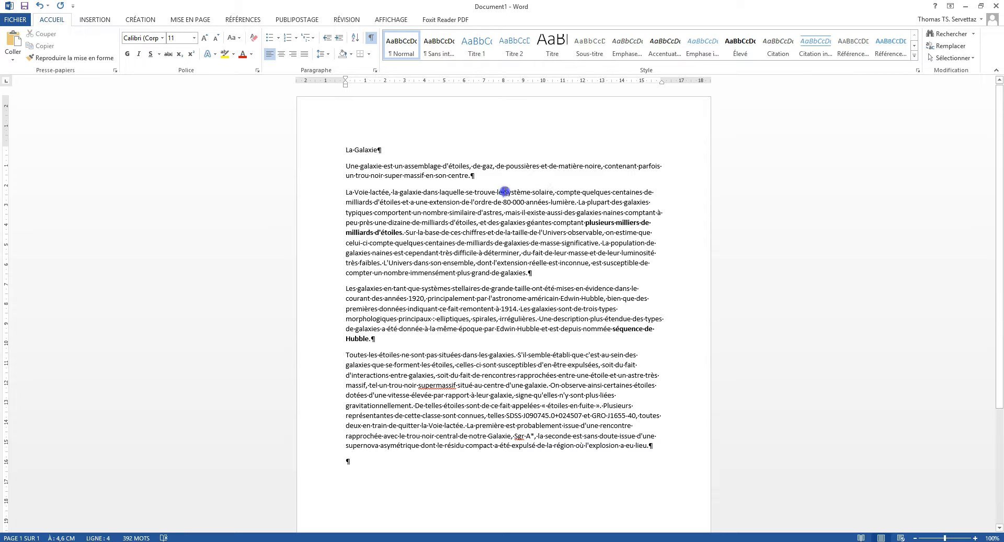
drag(505, 192, 553, 192)
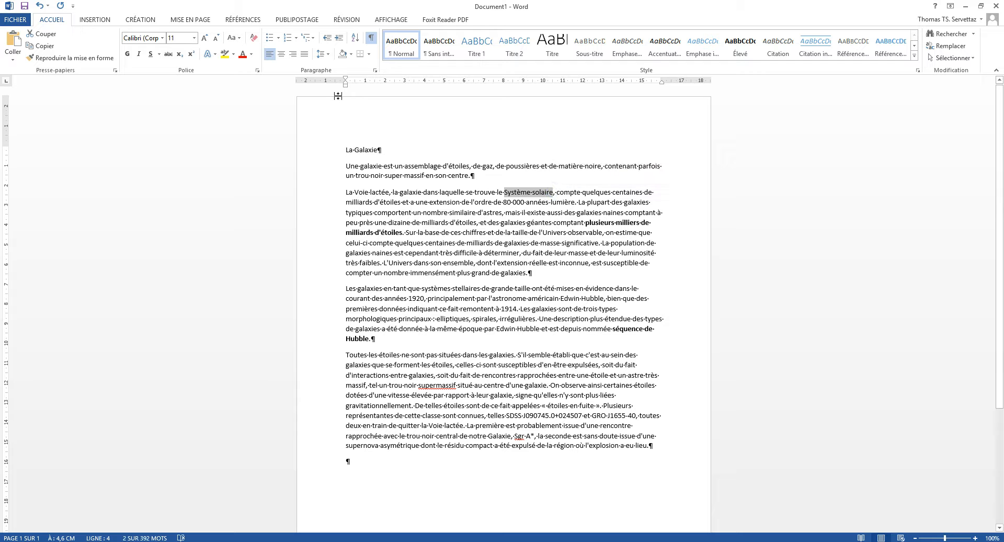
click(238, 21)
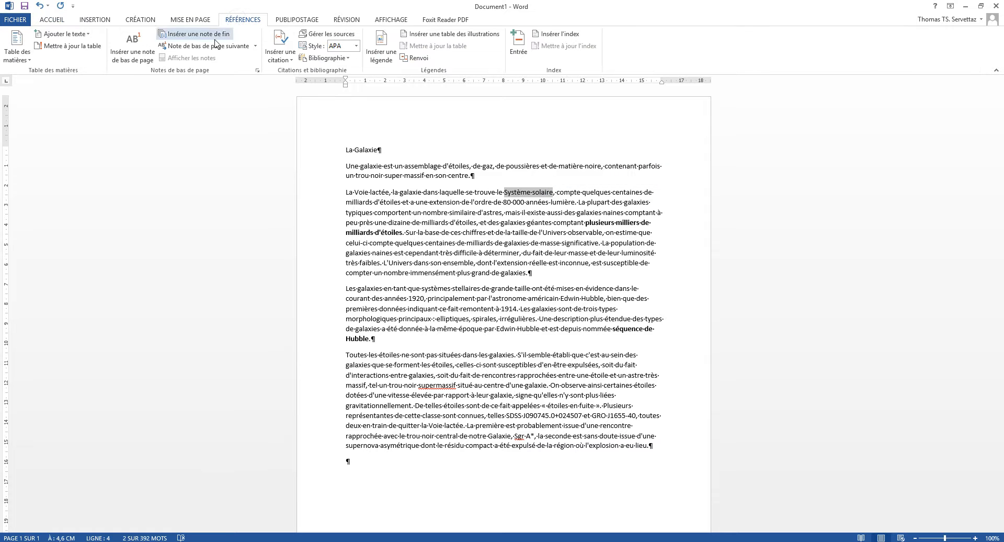
click(129, 55)
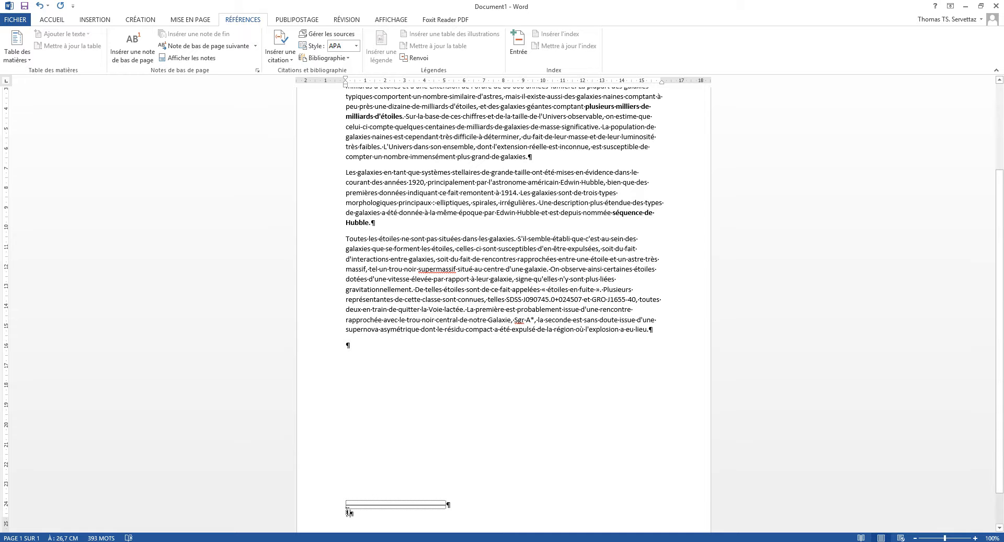
scroll(568, 261, up, 4)
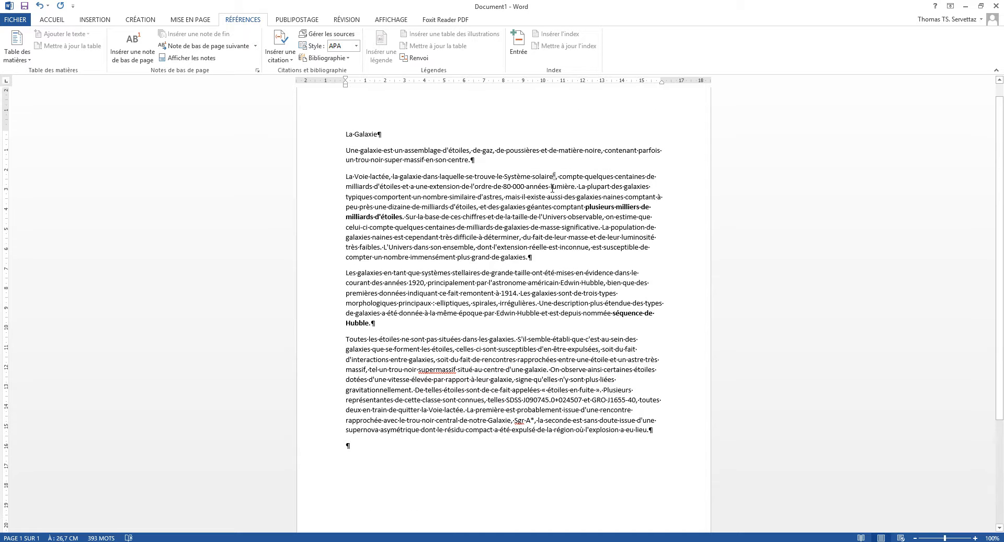
mouse_move(554, 177)
scroll(547, 239, down, 5)
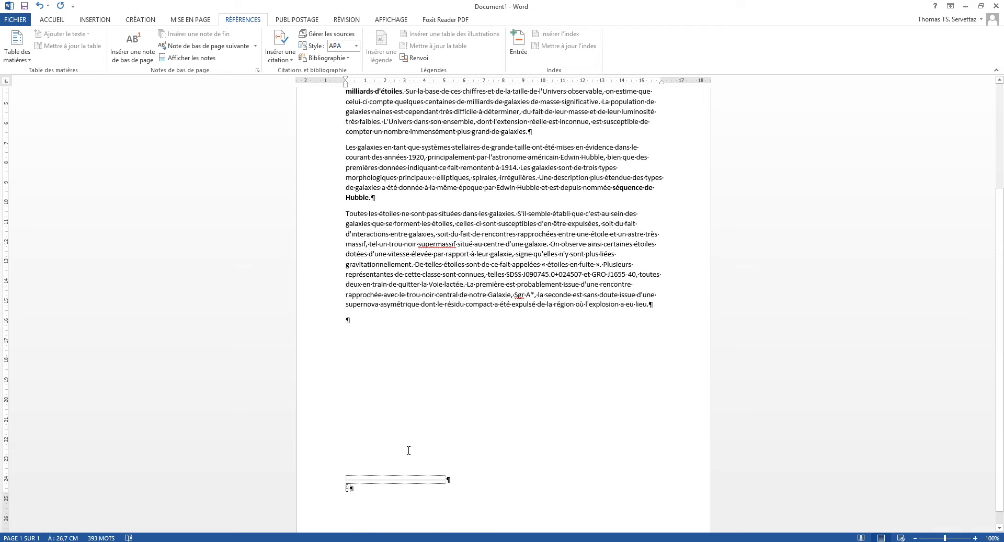
Switch to notes.txt in Notepad, copy the "Le Système solaire est un système planétaire…" definition and paste it as the first footnote's text in Word
key(alt+Tab)
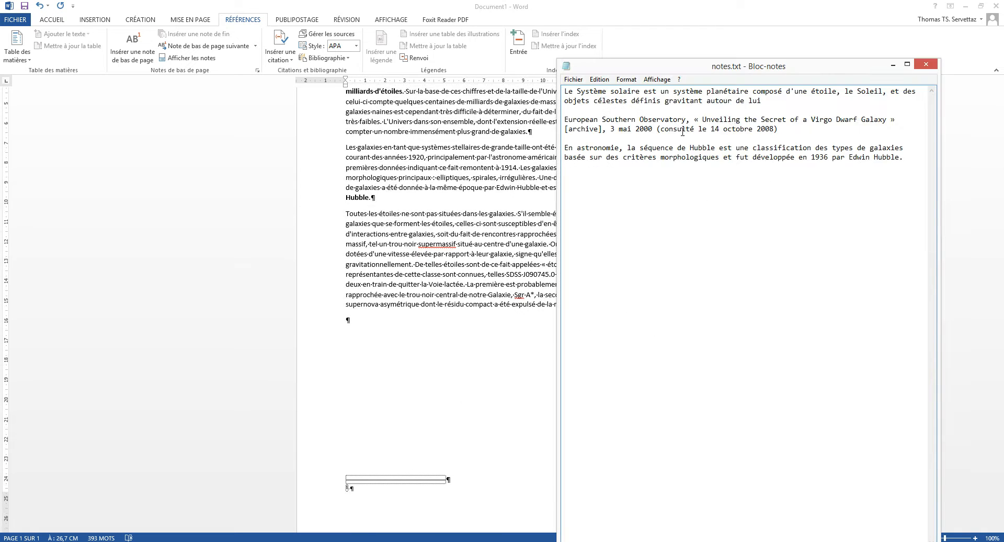
drag(774, 108, 565, 92)
key(ctrl+c)
right_click(571, 96)
click(599, 125)
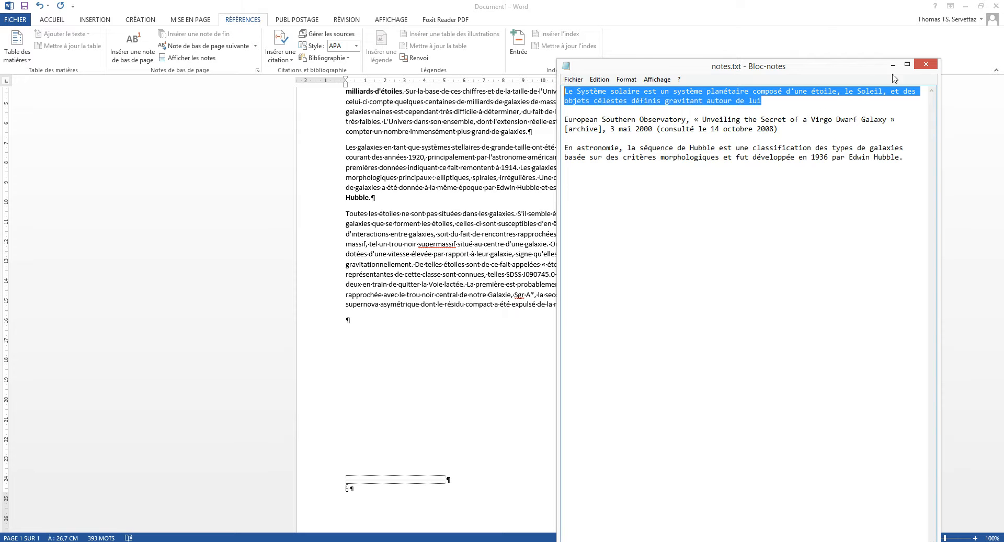
click(893, 65)
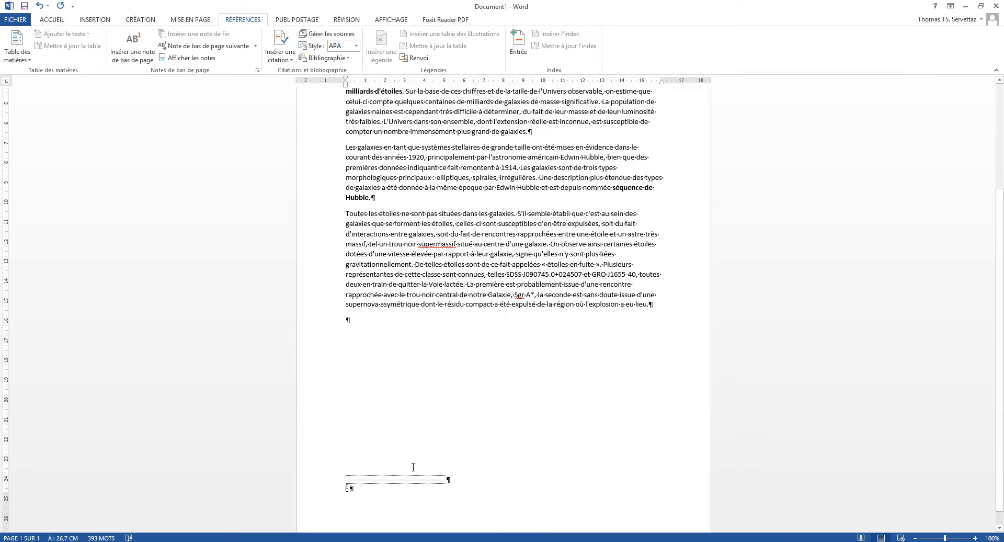
right_click(359, 488)
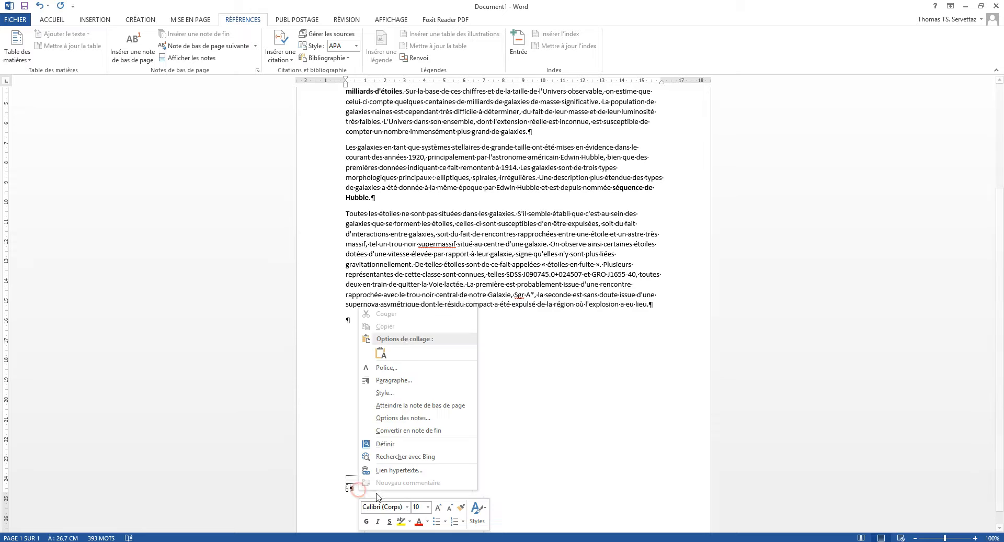
click(381, 354)
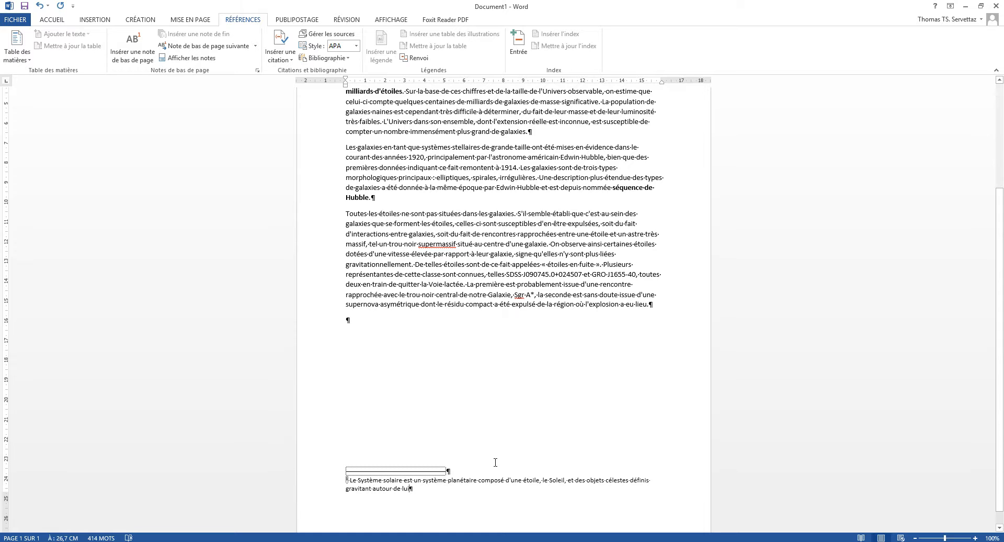
Remove the bold from "plusieurs milliers de milliards d'étoiles" and insert a footnote on that phrase
scroll(493, 399, up, 5)
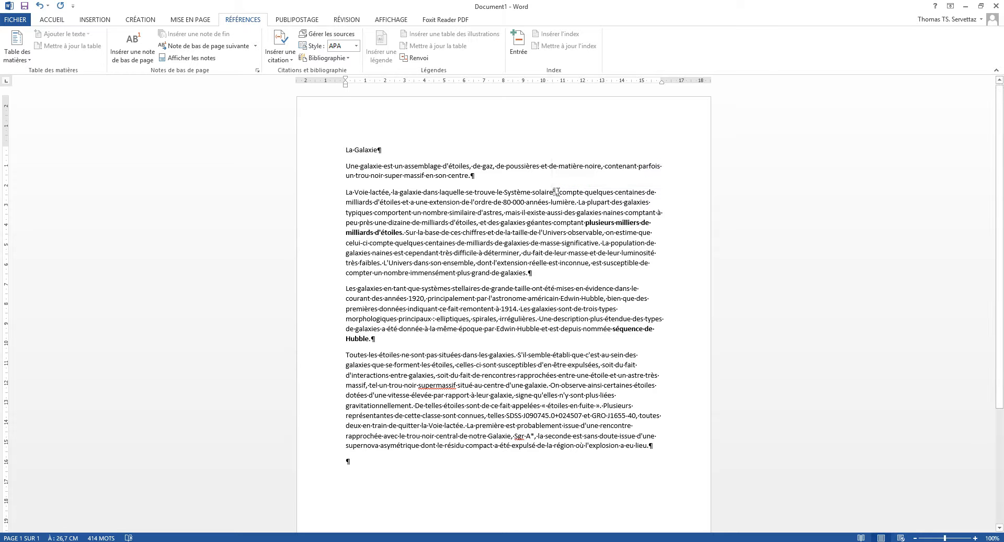
scroll(396, 511, down, 3)
scroll(396, 511, down, 3)
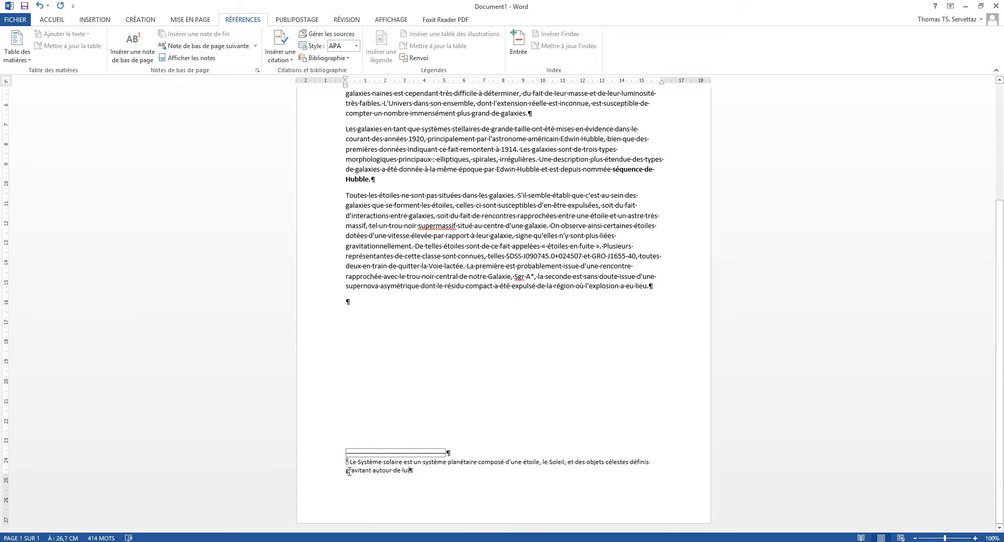
scroll(581, 209, up, 3)
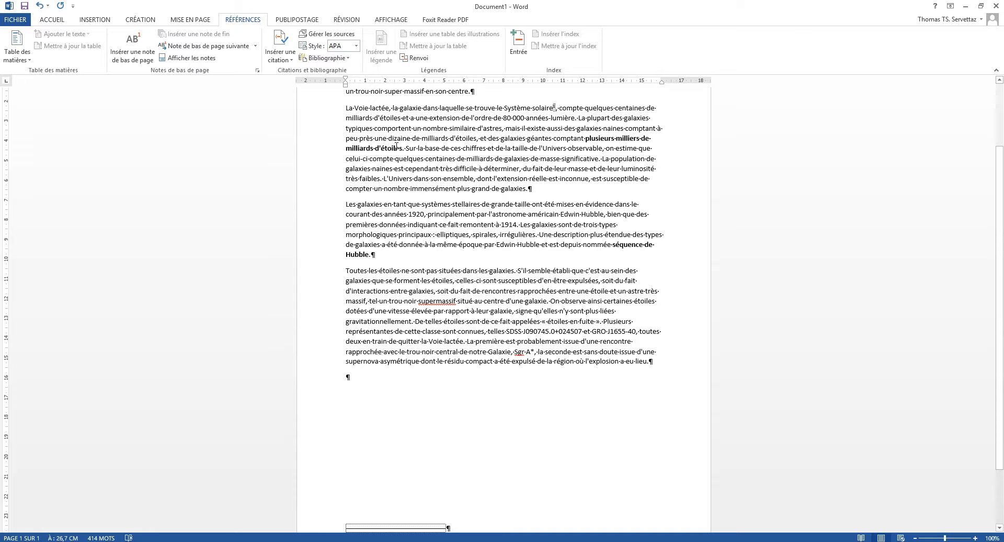
drag(403, 148, 584, 138)
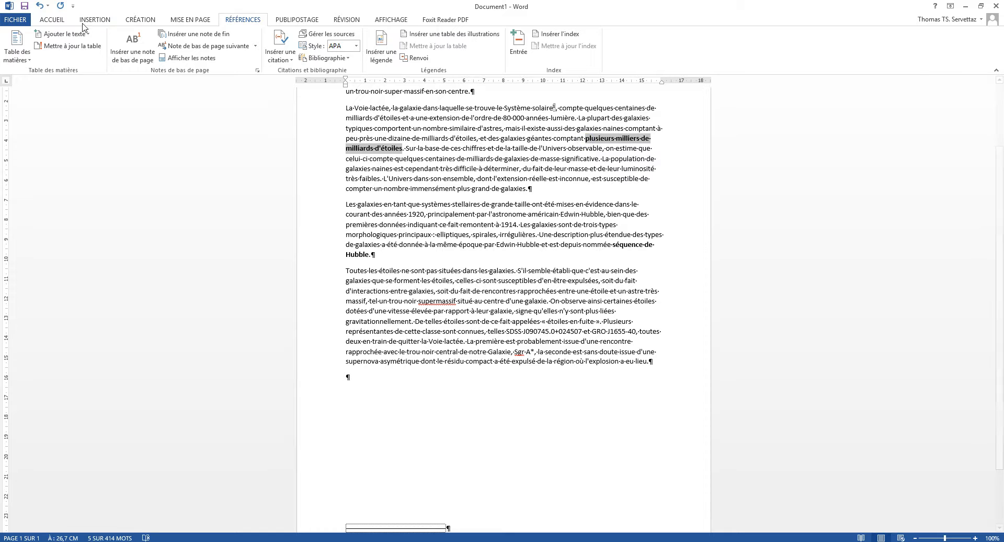
click(57, 21)
click(127, 54)
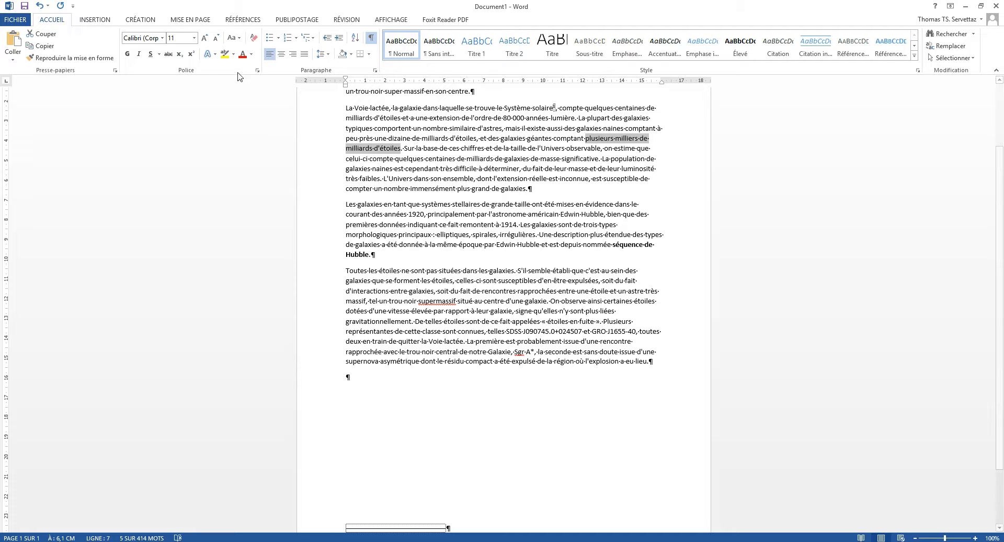
click(243, 21)
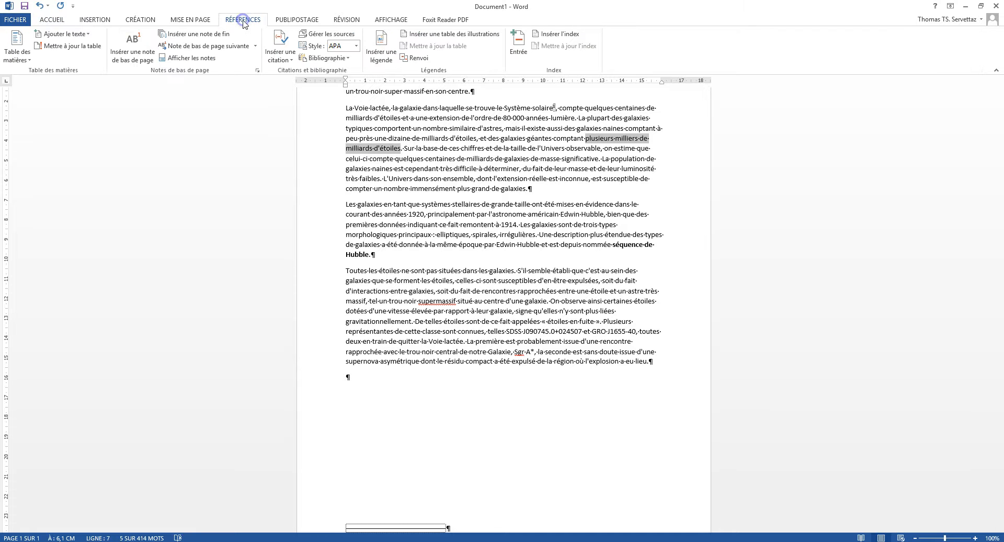
click(135, 53)
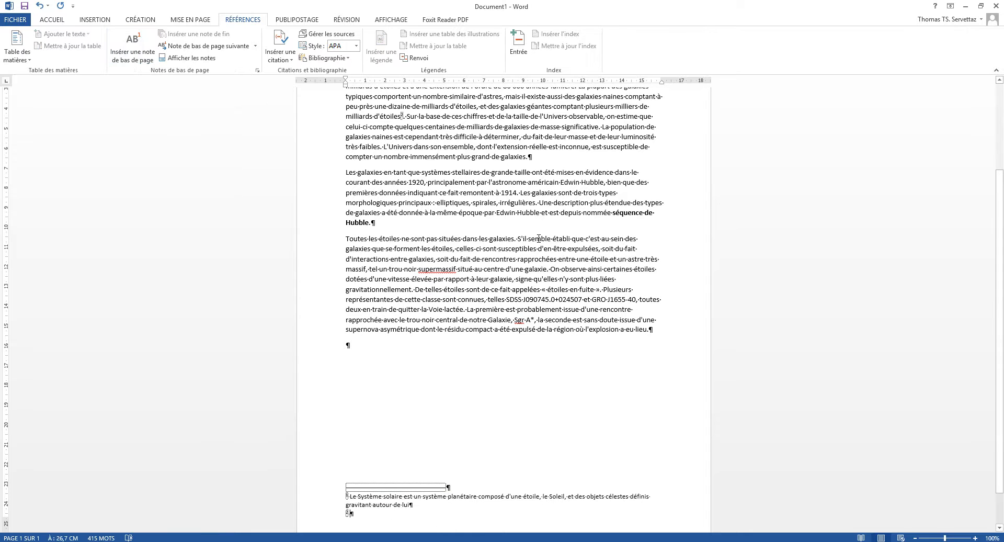
Switch to notes.txt in Notepad, copy the "European Southern Observatory" reference and paste it as the second footnote's text in Word
key(alt+Tab)
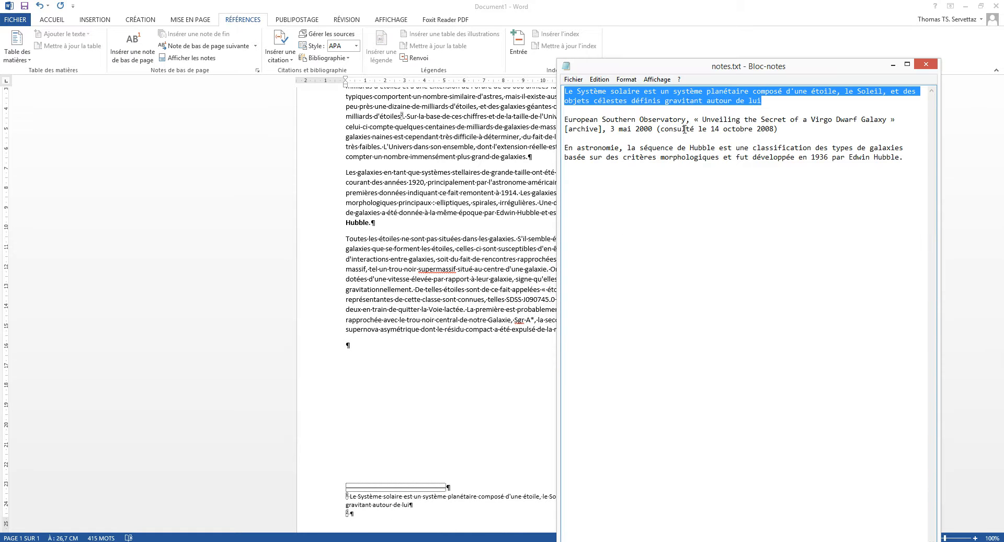
drag(779, 130, 591, 118)
key(ctrl+c)
right_click(591, 118)
click(614, 151)
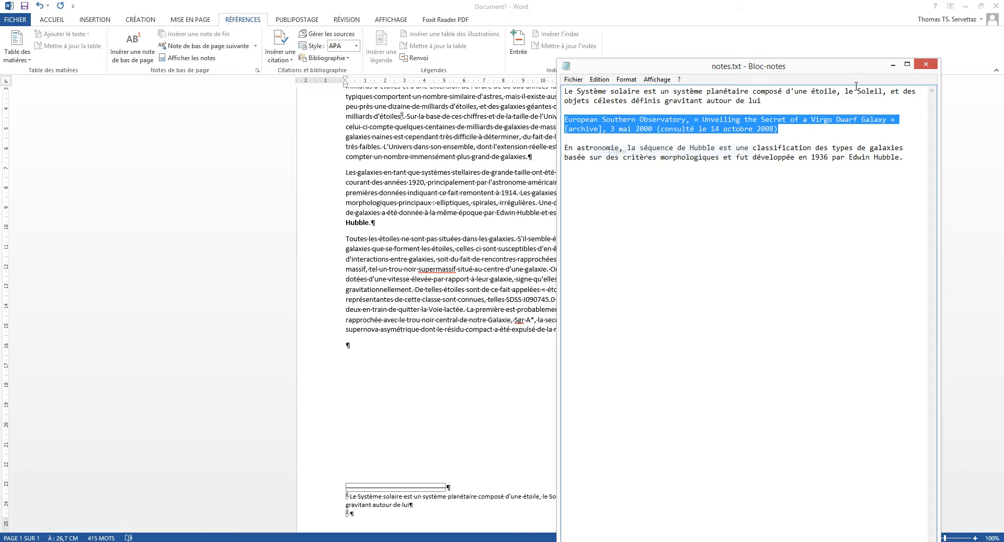
click(893, 65)
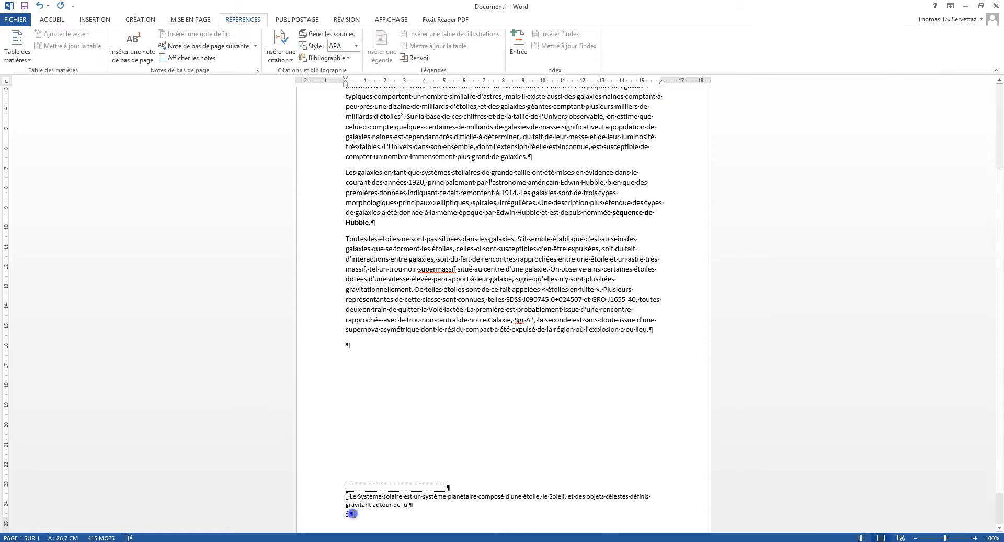
right_click(353, 514)
click(378, 379)
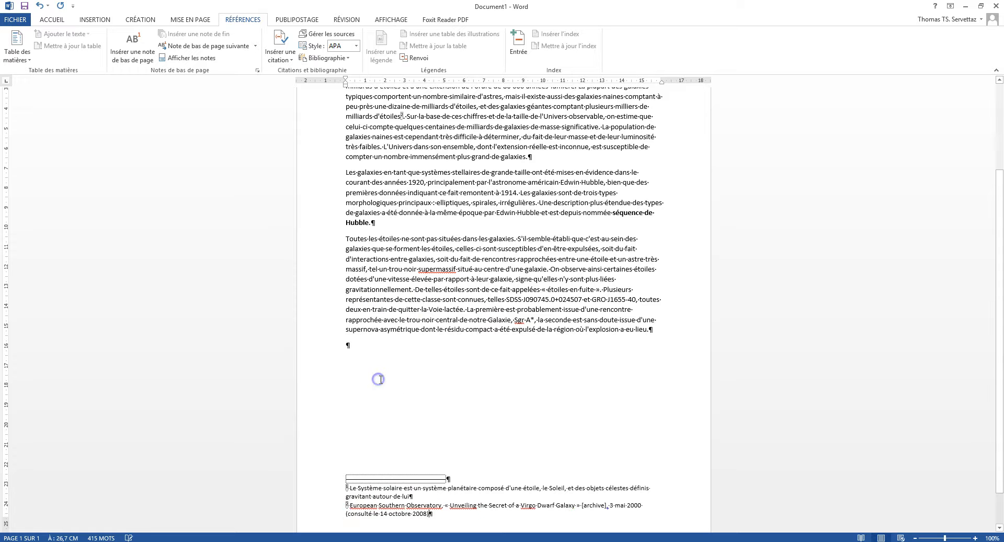
Remove the bold from "séquence de Hubble" in the third paragraph and insert a footnote on it
scroll(570, 277, up, 4)
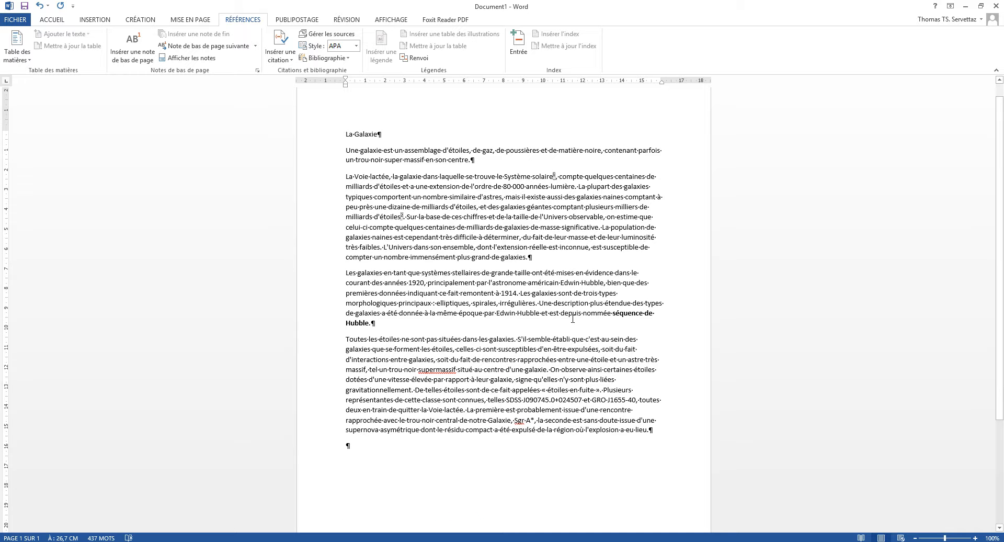
drag(370, 324, 616, 313)
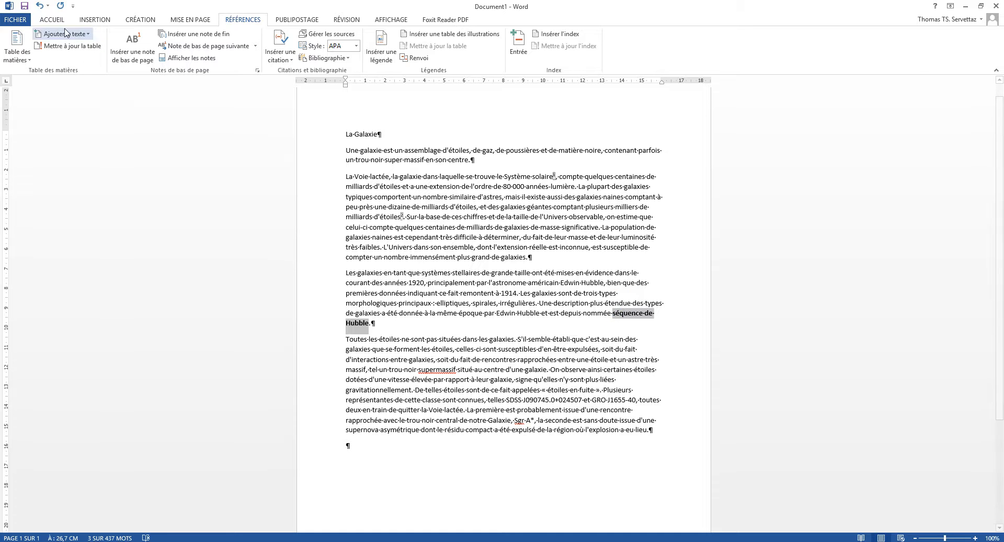
click(52, 20)
click(127, 54)
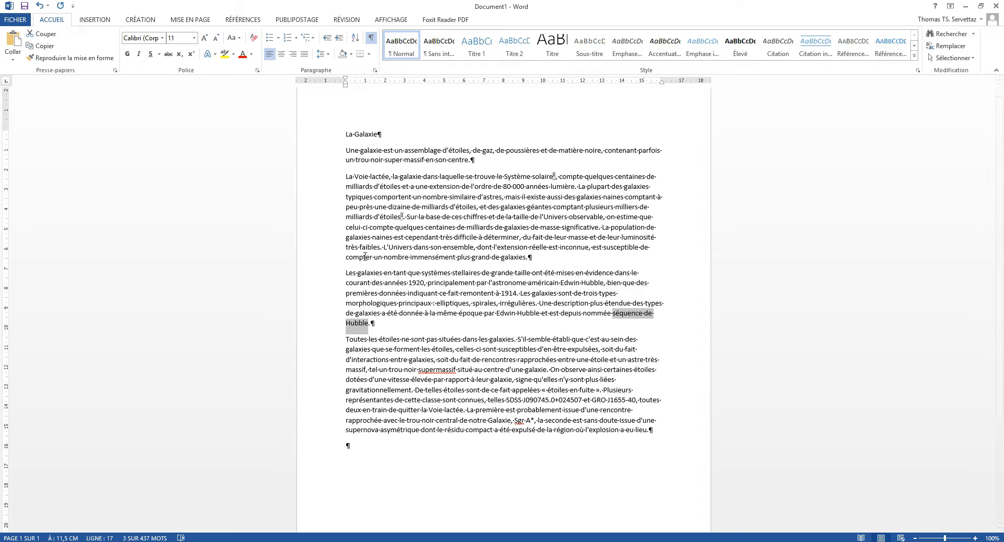
click(250, 22)
click(134, 62)
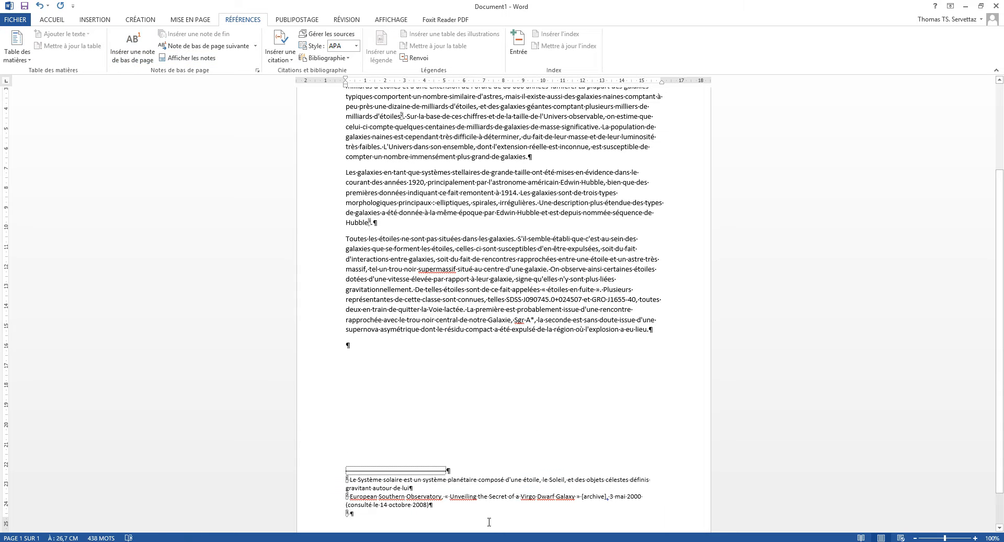
Switch to notes.txt in Notepad, copy the definition beginning "En astronomie, la séquence de Hubble" and paste it as the third footnote's text in Word
key(alt+Tab)
drag(900, 158, 561, 150)
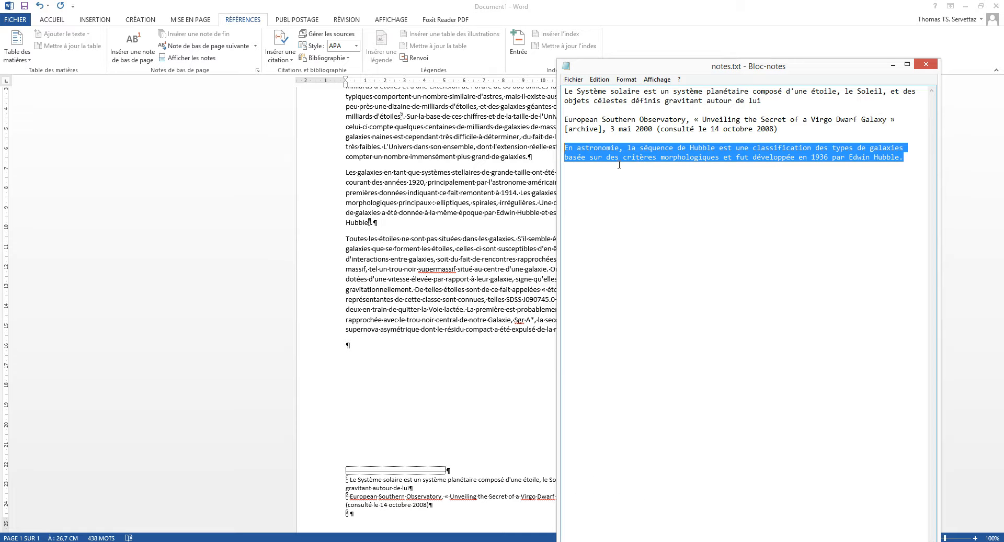
right_click(615, 148)
click(635, 181)
click(369, 517)
right_click(358, 515)
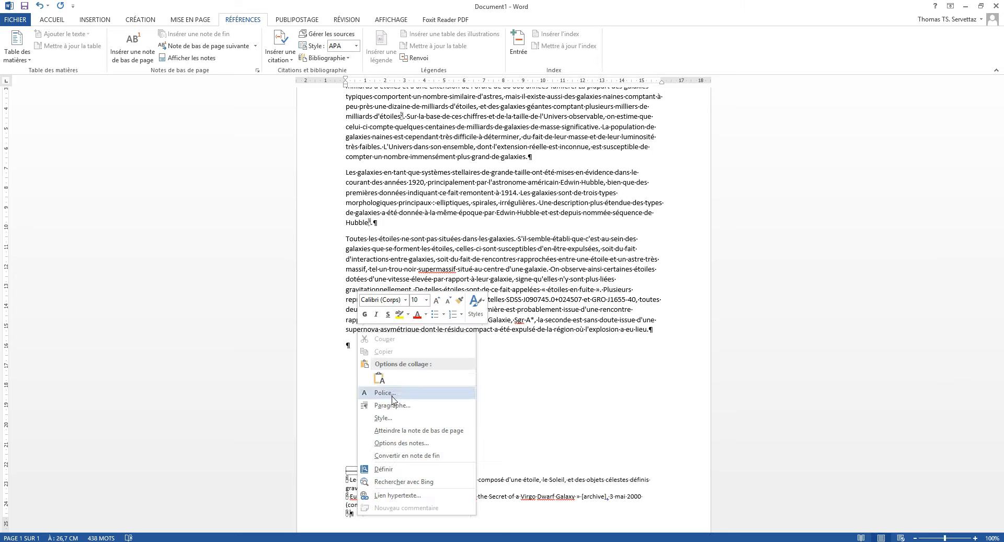
click(379, 379)
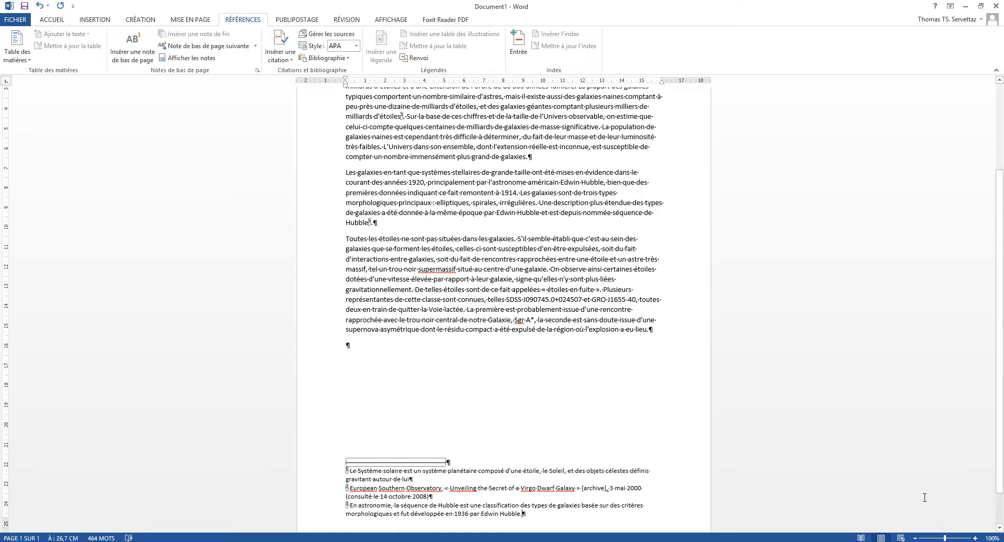
Hide the formatting marks in the document
scroll(911, 489, up, 4)
drag(945, 538, 952, 539)
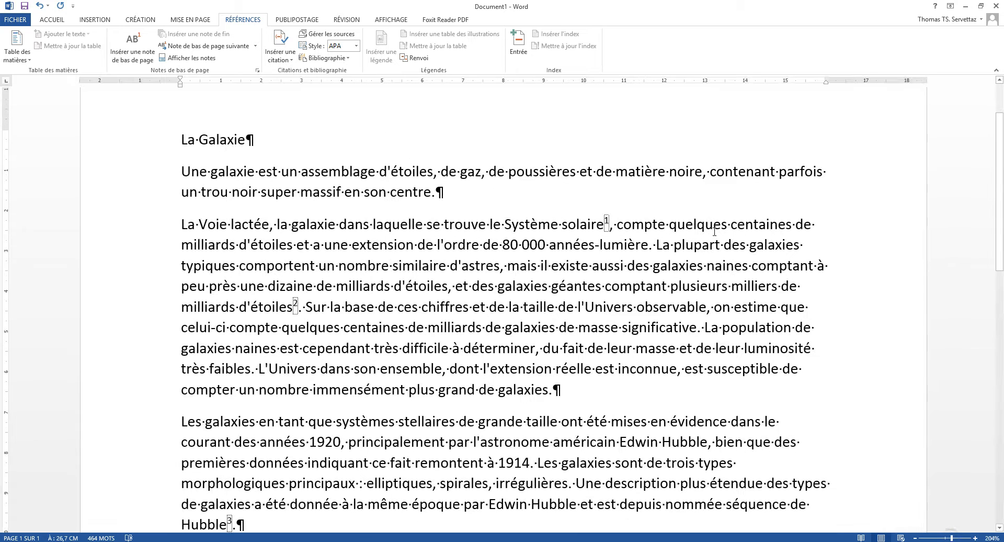
click(51, 18)
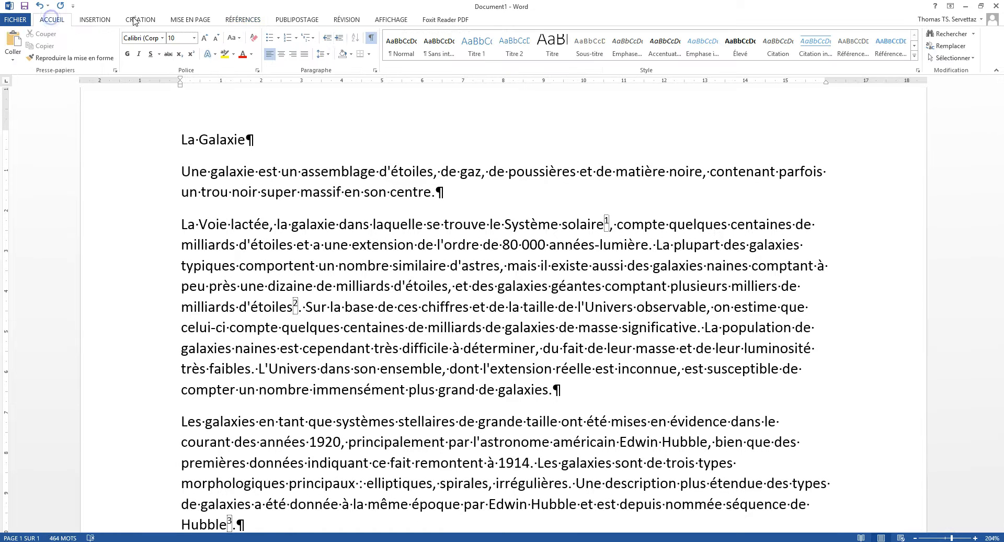
click(371, 37)
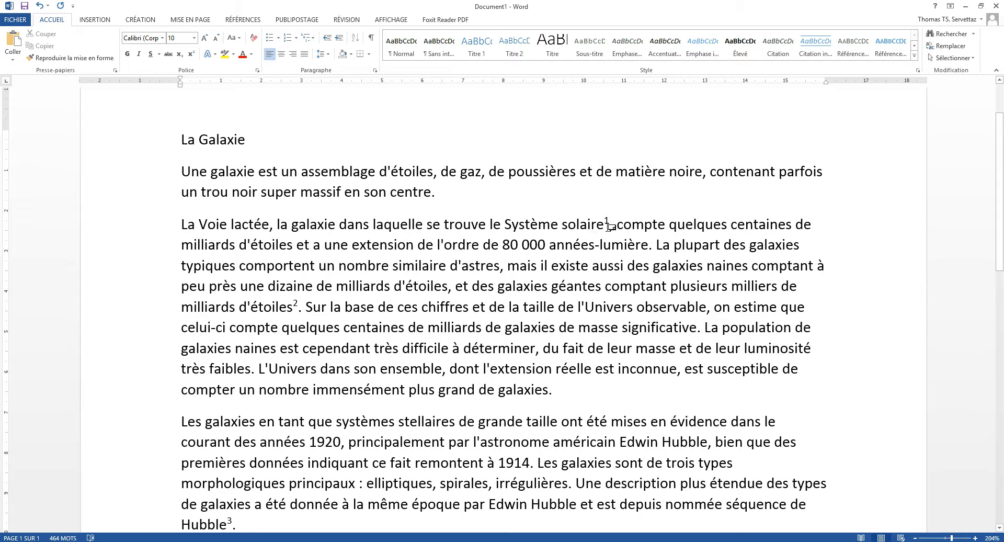
Preview the notes from the first two reference marks, and jump from the third mark to its footnote text
mouse_move(608, 221)
mouse_move(298, 302)
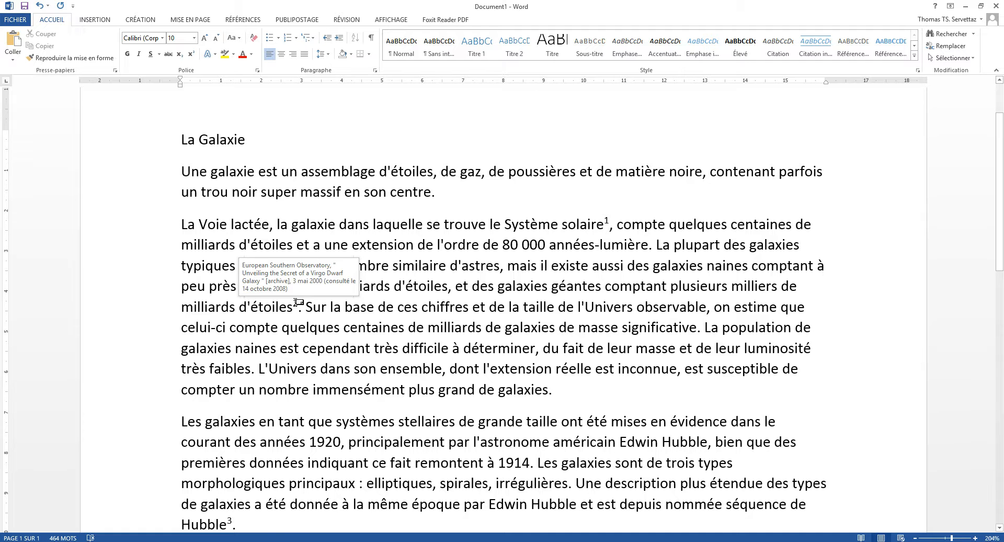
scroll(758, 435, down, 1)
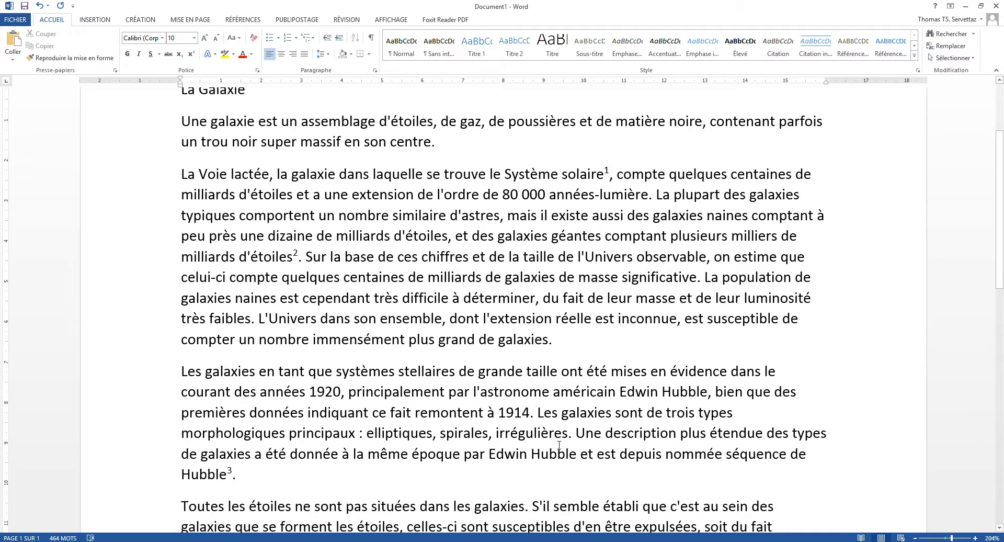
double_click(236, 469)
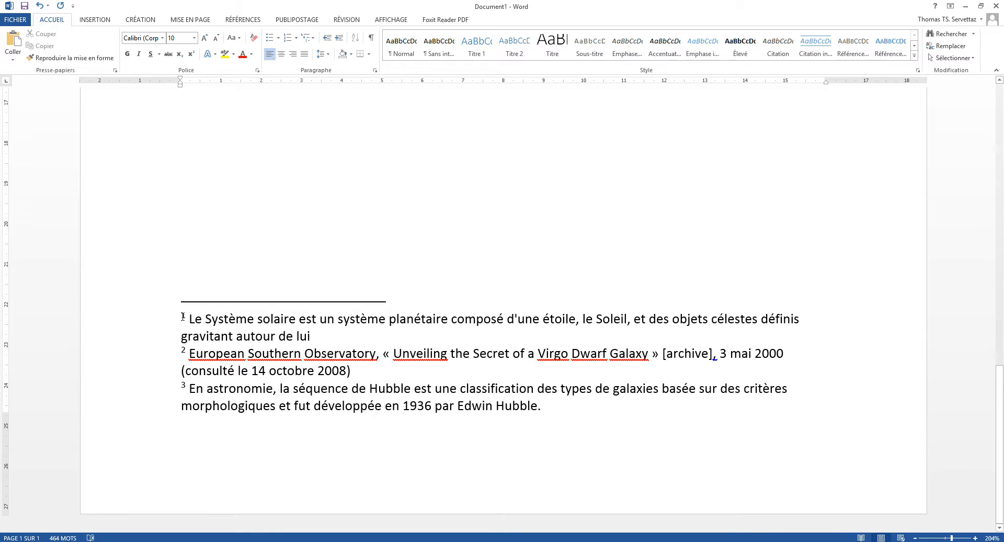
scroll(361, 260, up, 7)
scroll(378, 319, down, 4)
Show the formatting marks and add five filler paragraphs separated by blank lines after the last paragraph, from "sldkjfghlskjdfhg" to "lskjdfhglsdfgh"
click(836, 189)
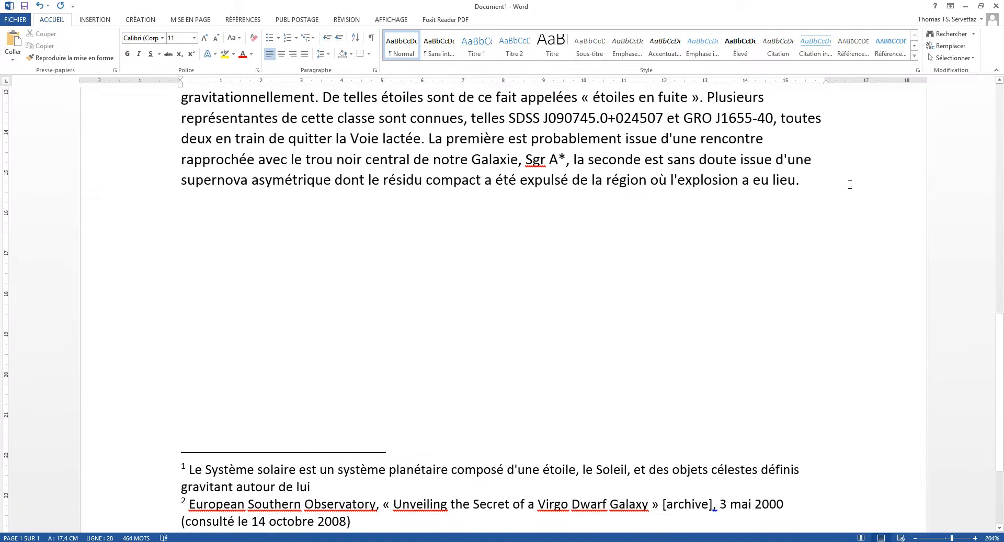
click(370, 37)
key(Return)
key(Return)
text(sldkjfghlskjdfhg)
key(Return)
key(Return)
text(sldfkjghlskdfjgh)
key(Return)
key(Return)
text(lskjdfghlskdjg)
key(Return)
key(Return)
text(sédkfjghskdfjg)
key(Return)
key(Return)
text(lskjdfhglsdf)
Examine where the footnotes and their reference marks sit relative to the added filler paragraphs and the page break
scroll(317, 396, up, 4)
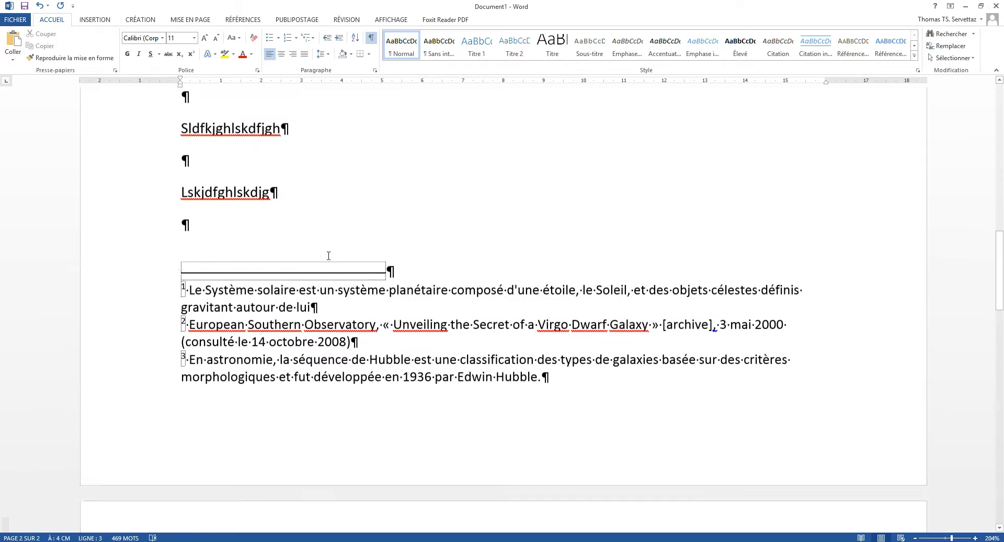
scroll(445, 320, up, 7)
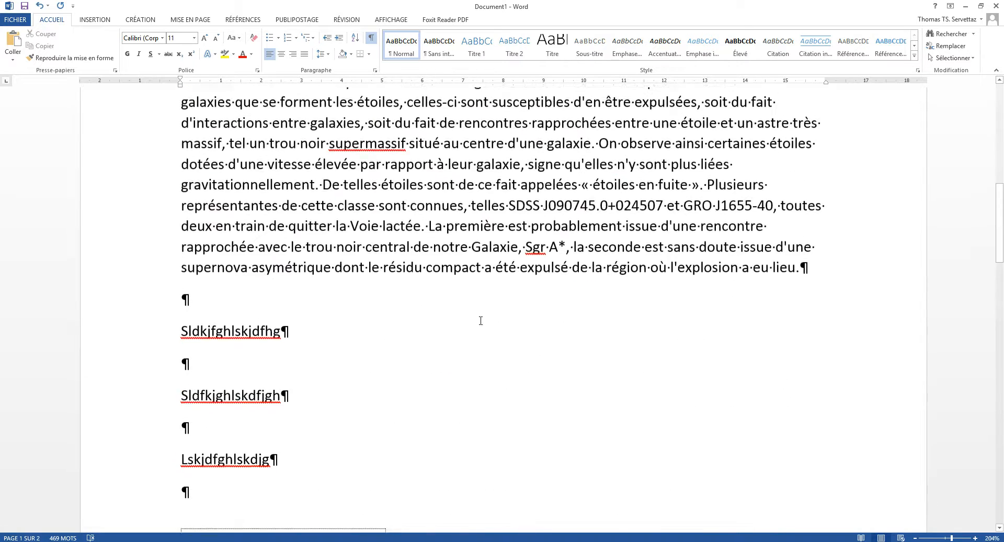
scroll(474, 327, down, 5)
scroll(444, 325, down, 6)
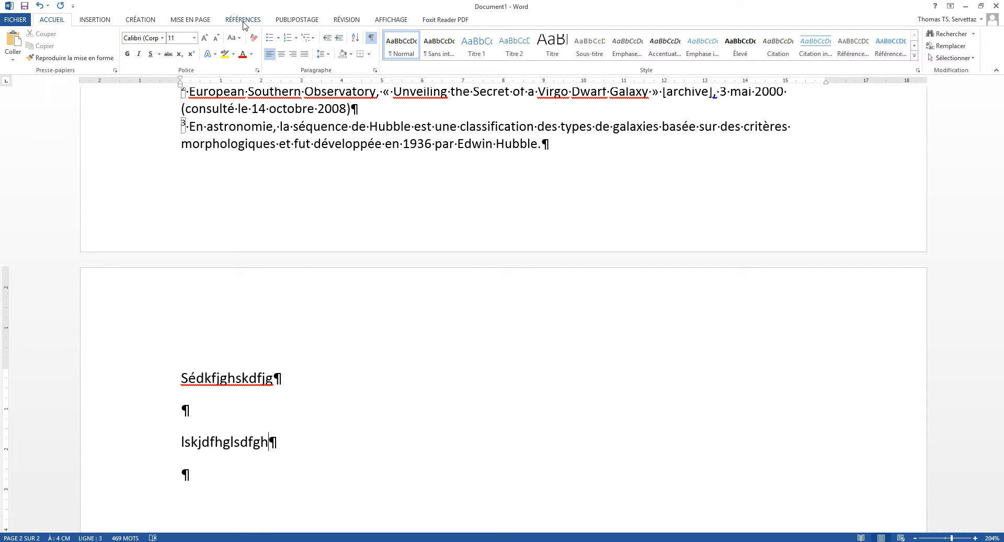
scroll(300, 343, up, 5)
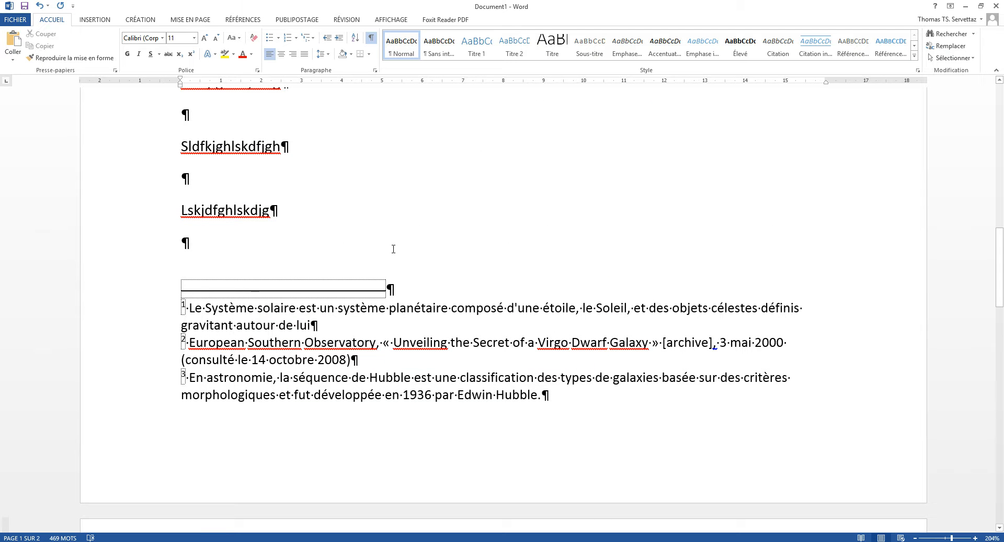
scroll(413, 241, up, 3)
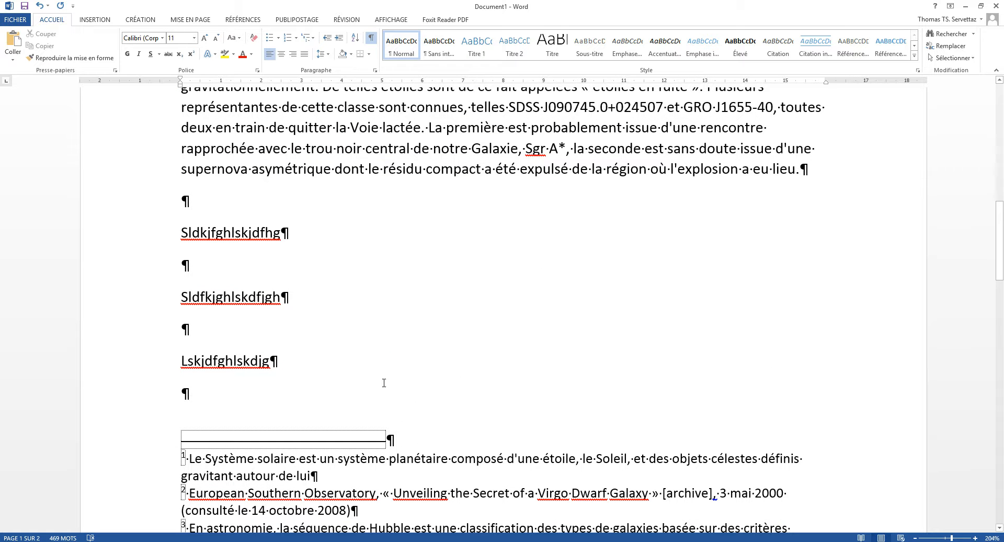
scroll(568, 274, up, 5)
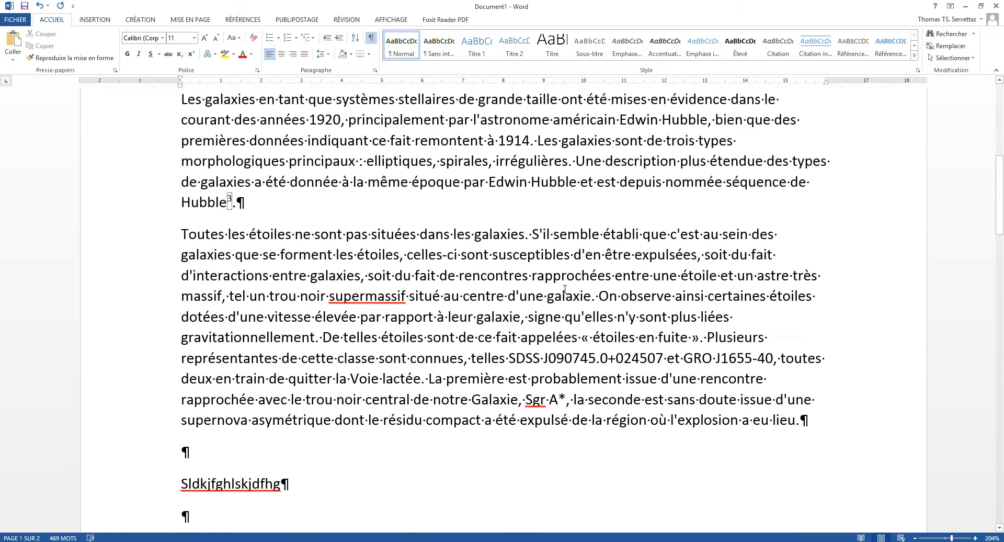
scroll(285, 274, up, 4)
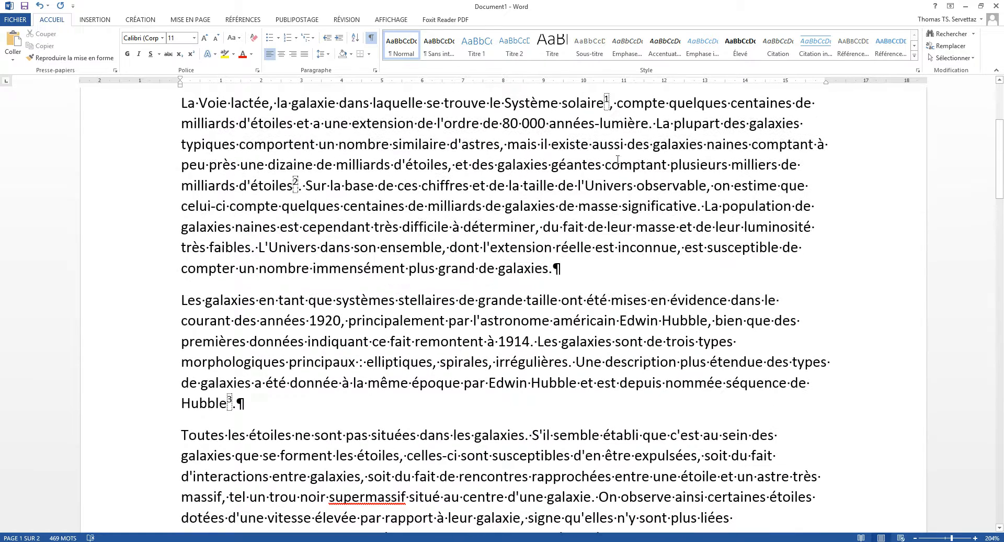
Delete the footnote on "Système solaire" and make that term bold
click(607, 101)
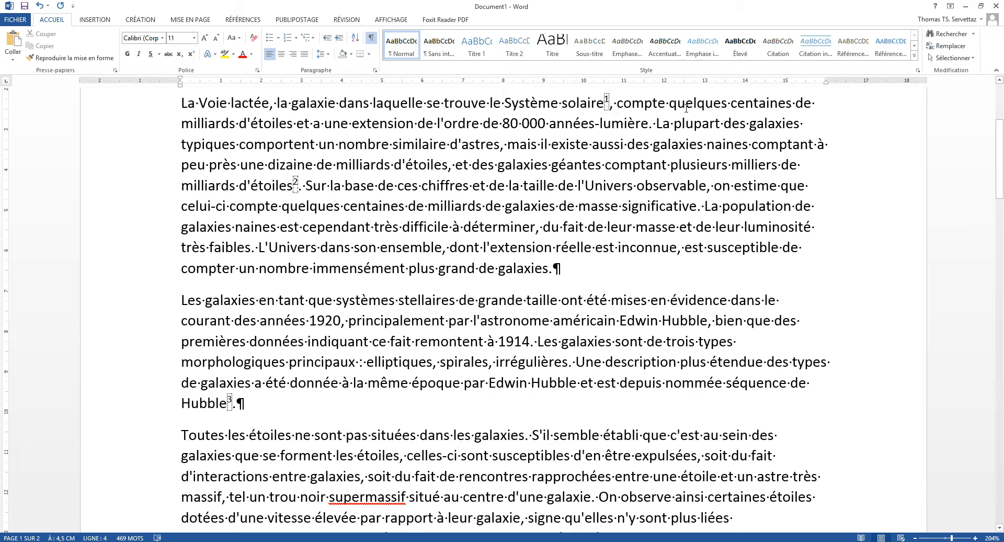
key(BackSpace)
key(BackSpace)
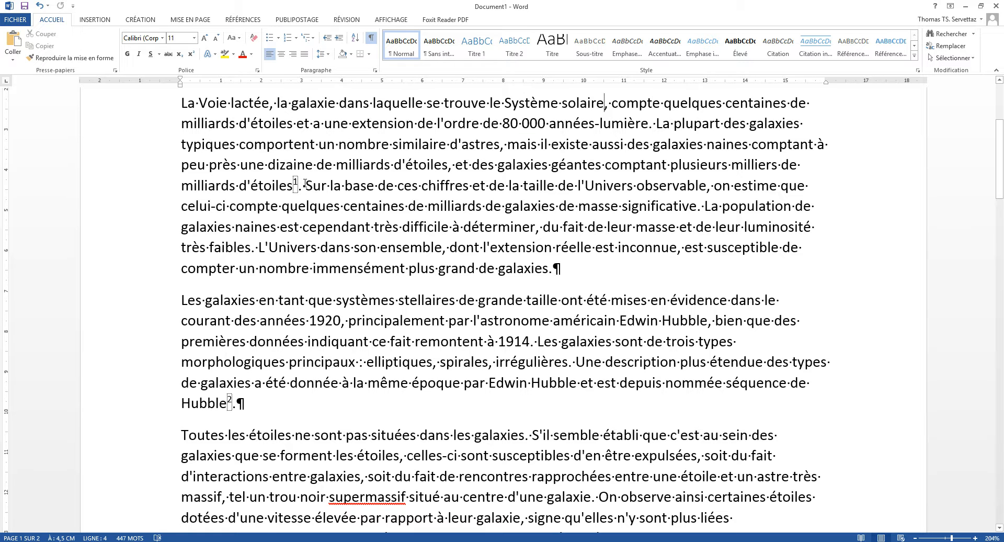
scroll(372, 345, down, 15)
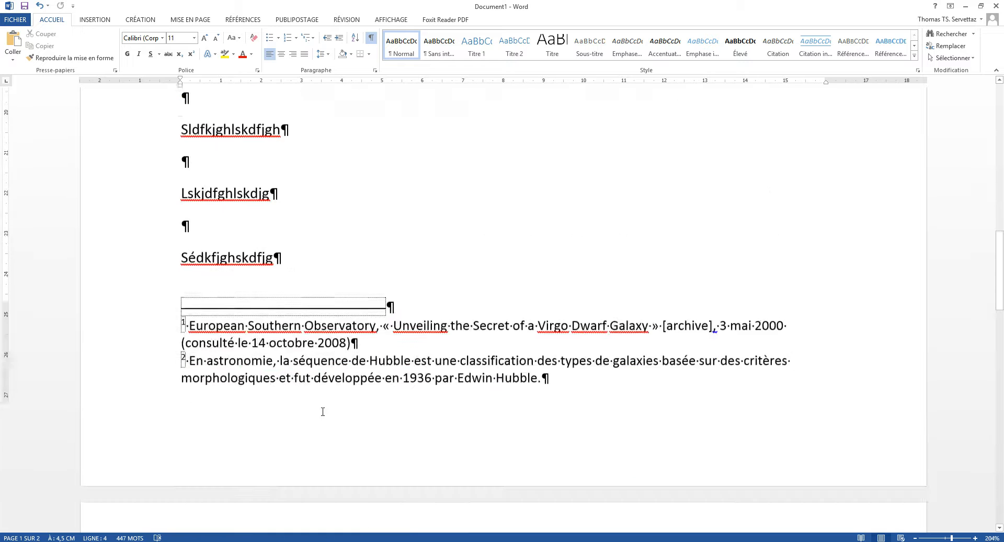
scroll(239, 255, up, 5)
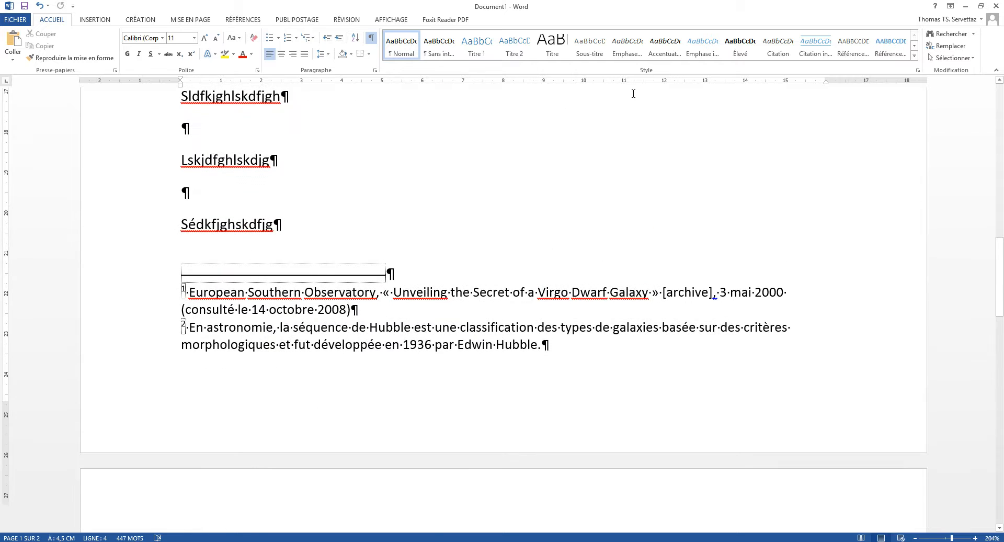
scroll(580, 96, up, 10)
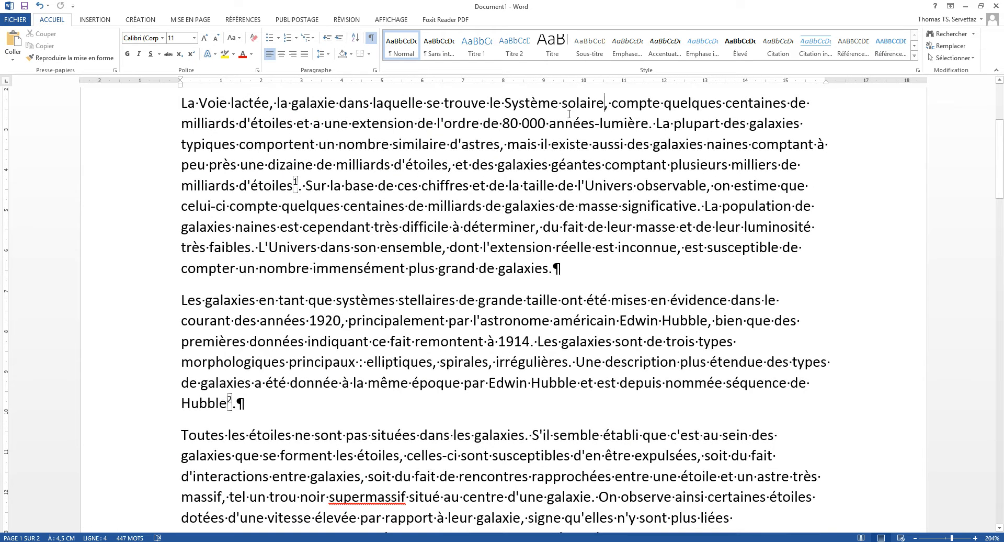
drag(504, 102, 606, 103)
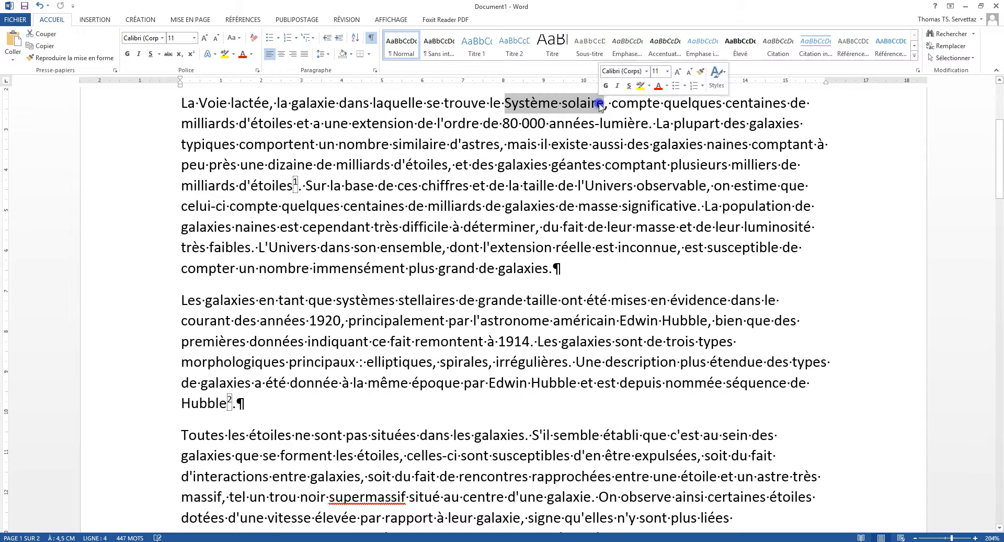
key(ctrl+g)
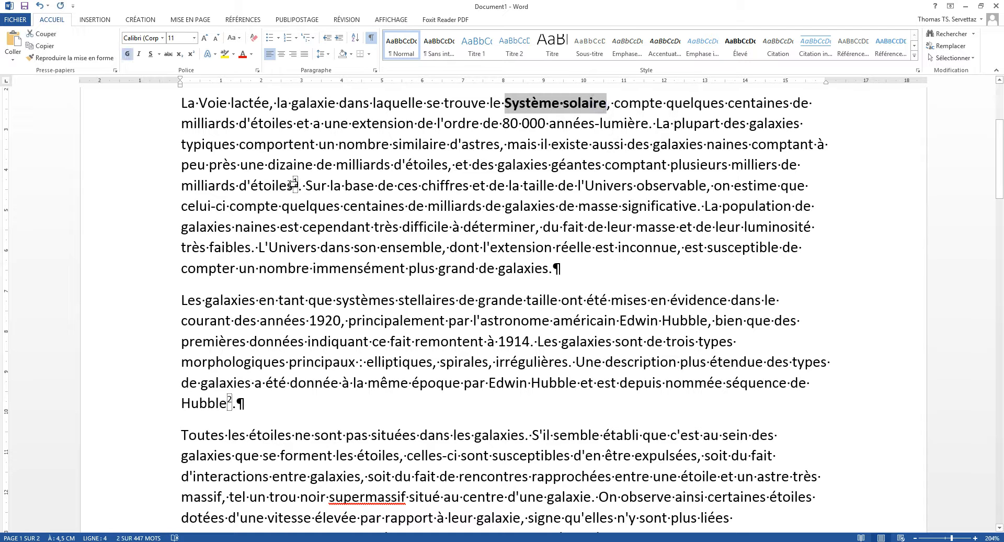
Delete the footnote on "plusieurs milliers de milliards d'étoiles" and make that phrase bold
click(299, 184)
key(BackSpace)
key(BackSpace)
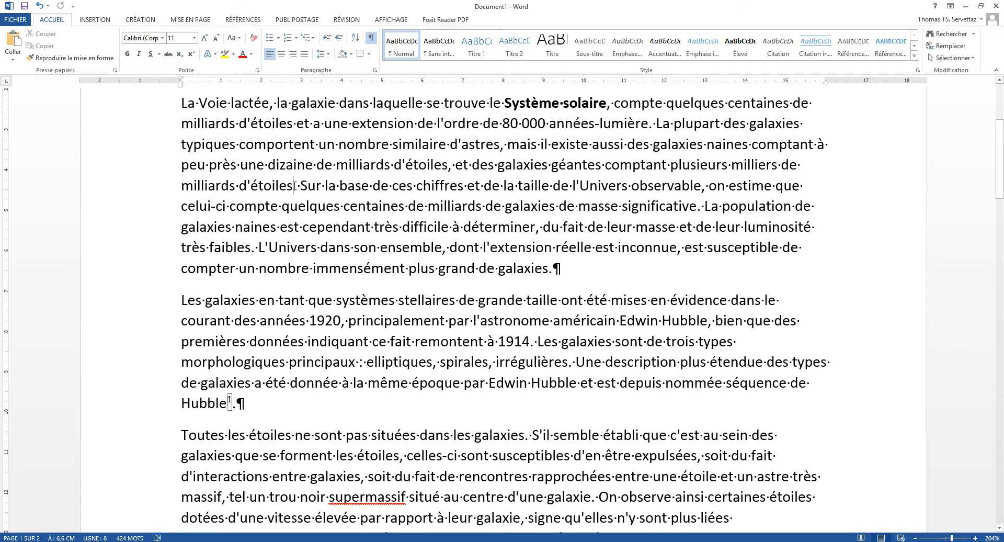
drag(294, 186, 673, 170)
key(ctrl+g)
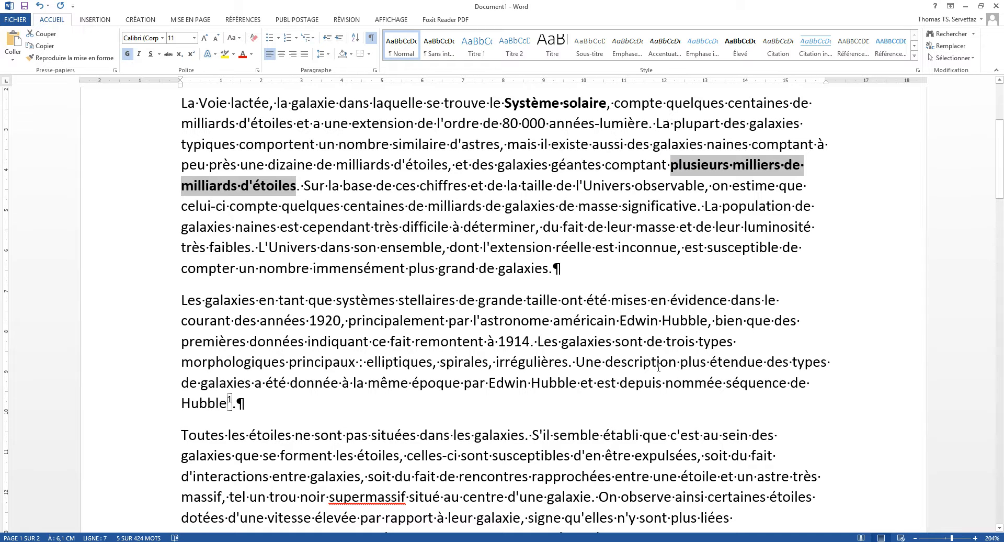
Remove the bold from "Système solaire" and insert an endnote on that term
scroll(306, 411, down, 10)
scroll(324, 416, up, 5)
scroll(344, 368, up, 8)
drag(593, 298, 512, 302)
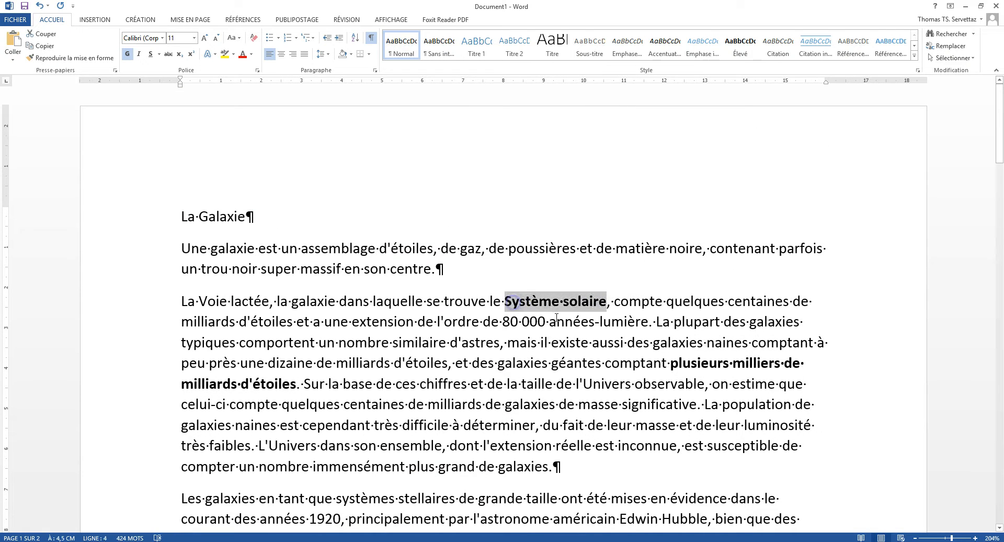
key(ctrl+g)
click(242, 20)
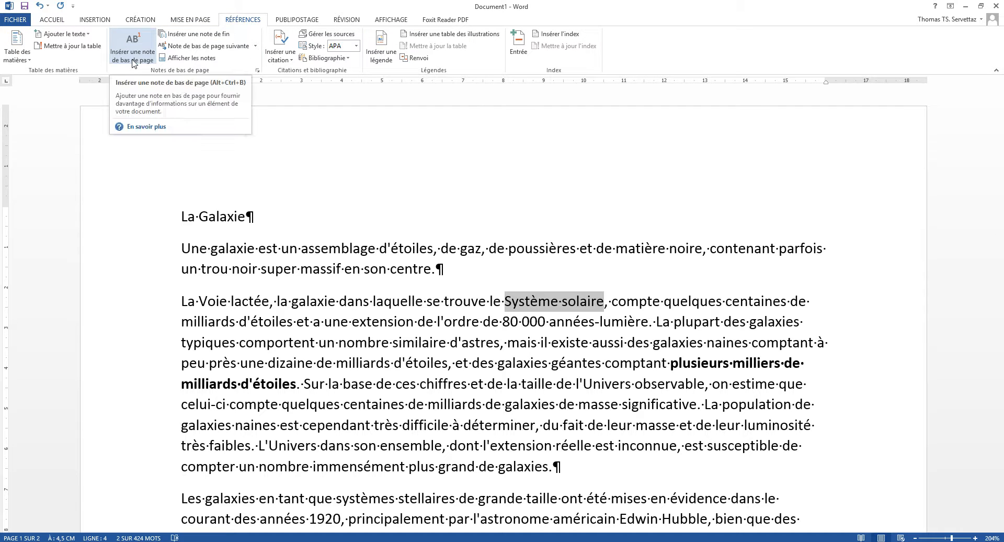
click(199, 35)
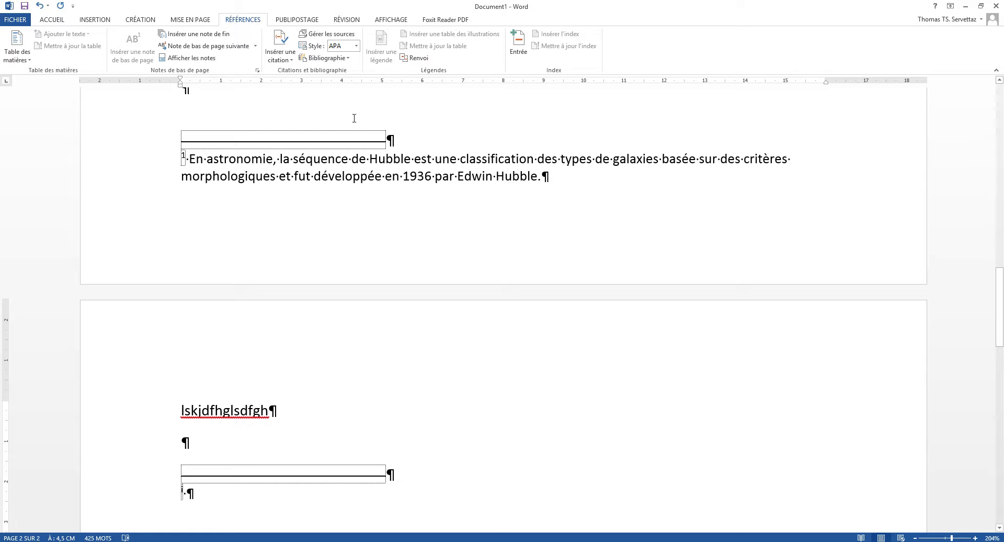
Switch to notes.txt in Notepad, copy the definition beginning "Le Système solaire" and paste it as the endnote's text in Word
scroll(455, 246, up, 15)
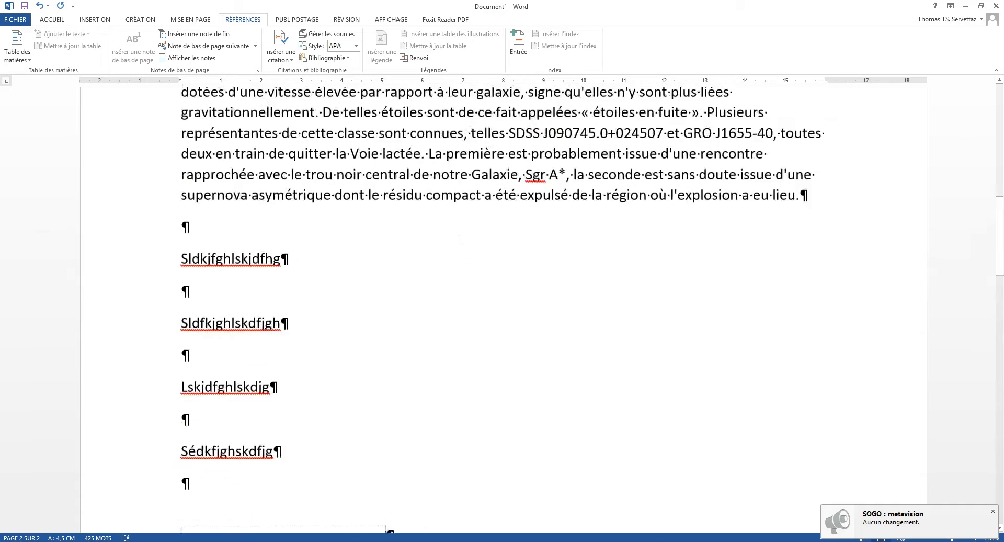
scroll(418, 283, down, 10)
scroll(411, 297, down, 5)
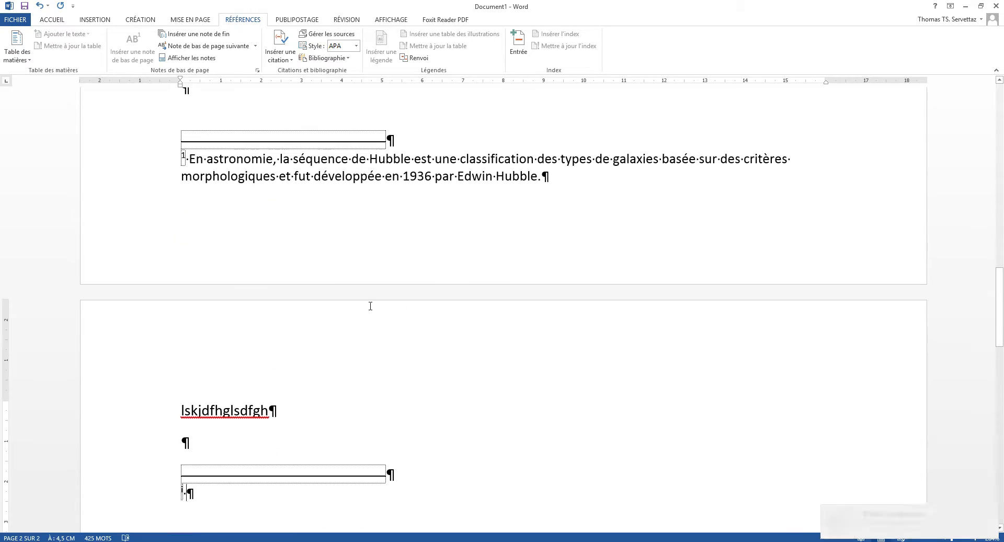
scroll(450, 190, up, 15)
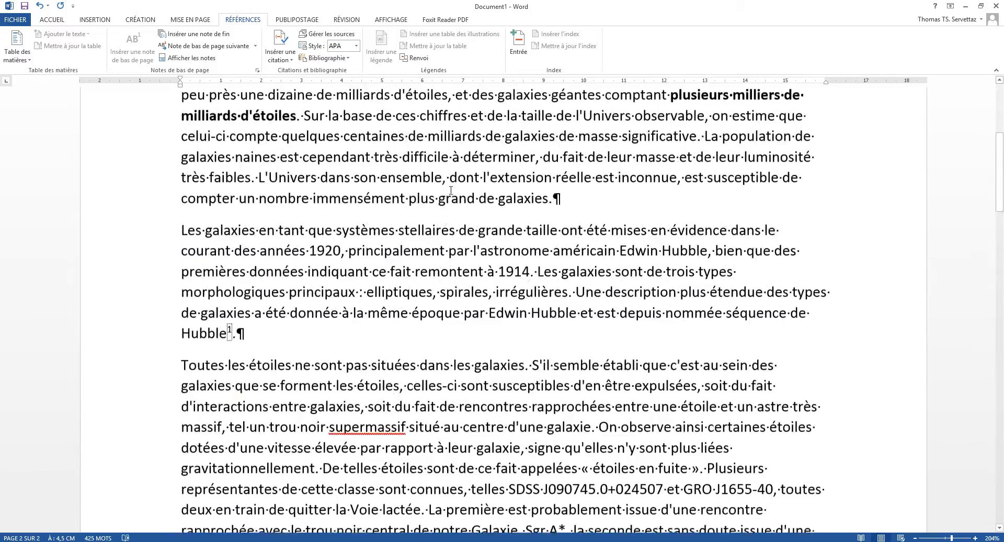
key(ctrl+alt+f)
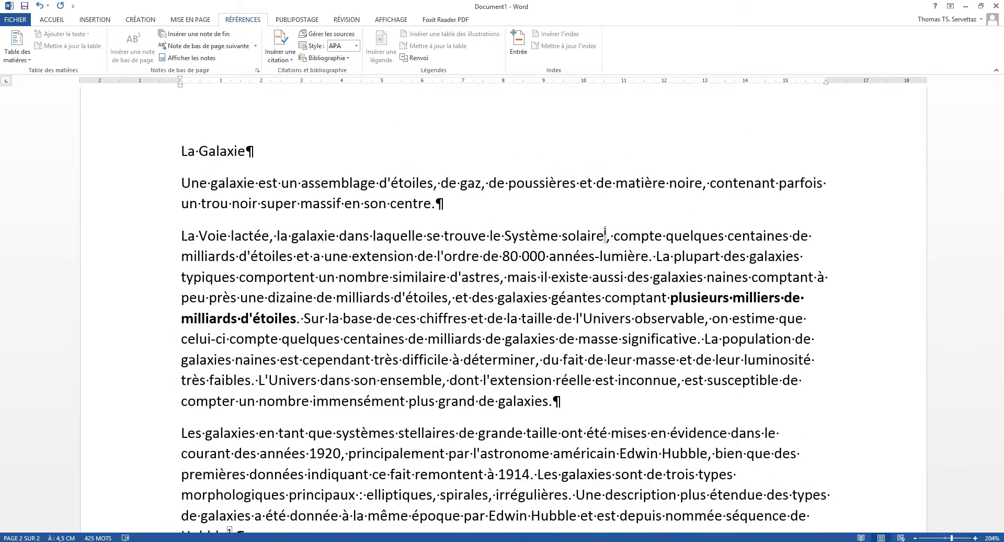
key(alt+Tab)
drag(762, 102, 563, 92)
key(ctrl+c)
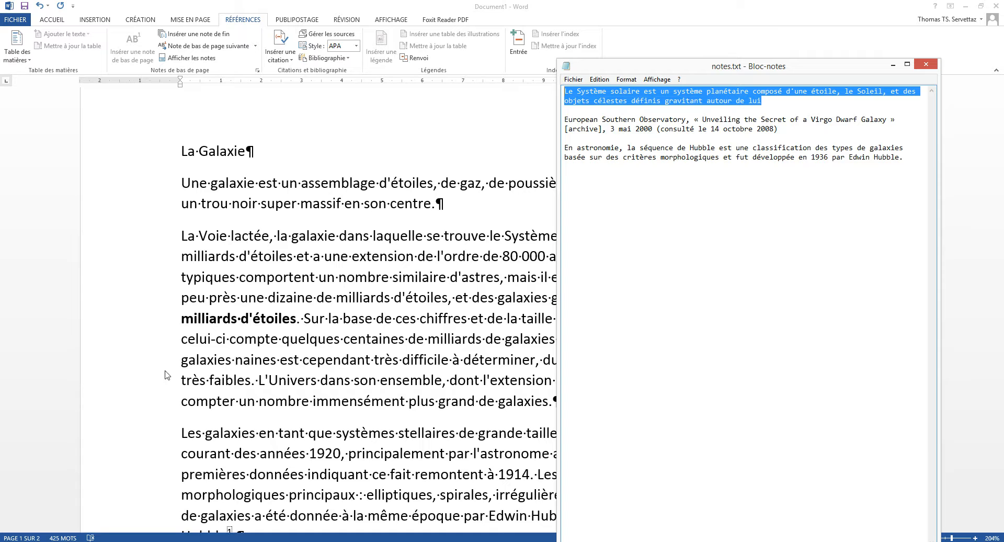
key(alt+Tab)
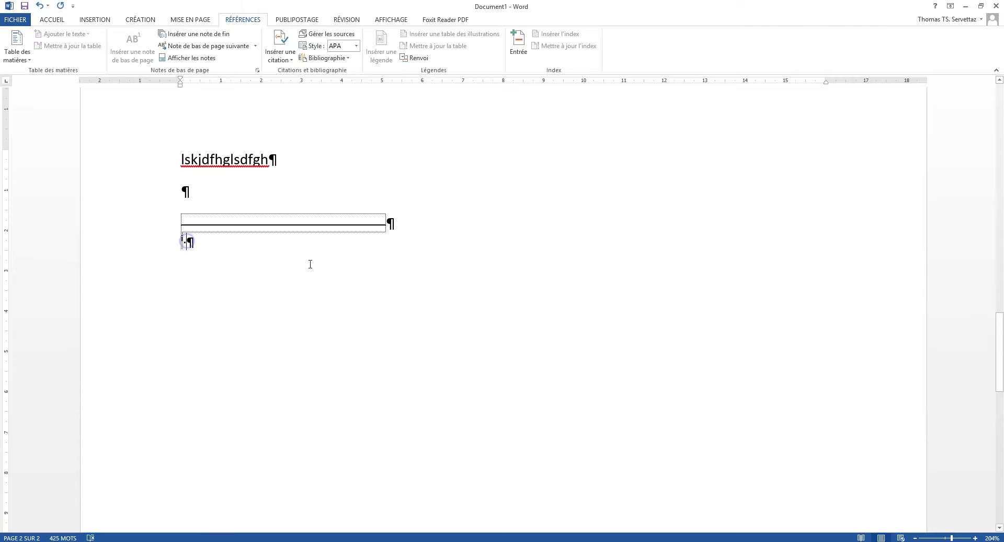
key(ctrl+v)
Remove the bold from "plusieurs milliers de milliards d'étoiles" and insert an endnote on that phrase
scroll(387, 241, up, 6)
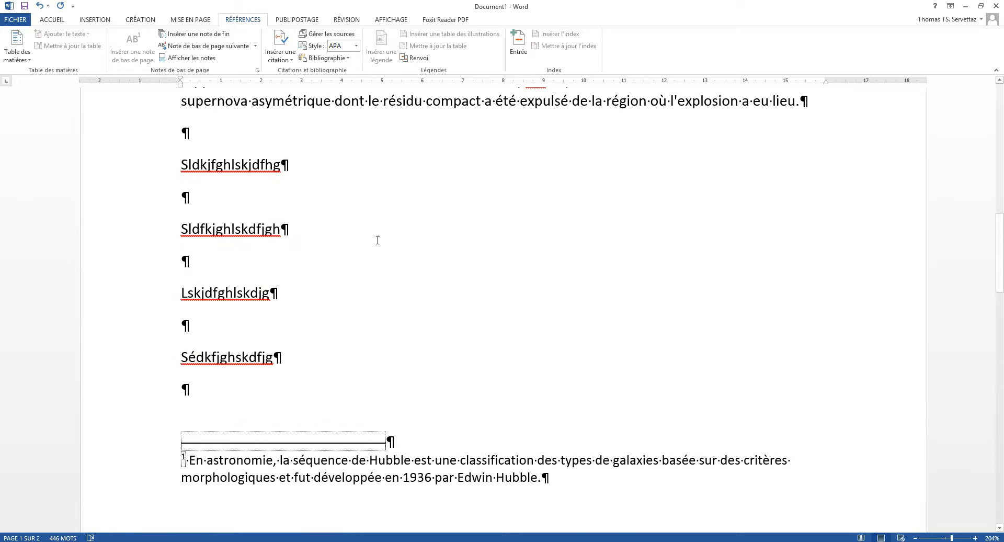
scroll(437, 257, up, 10)
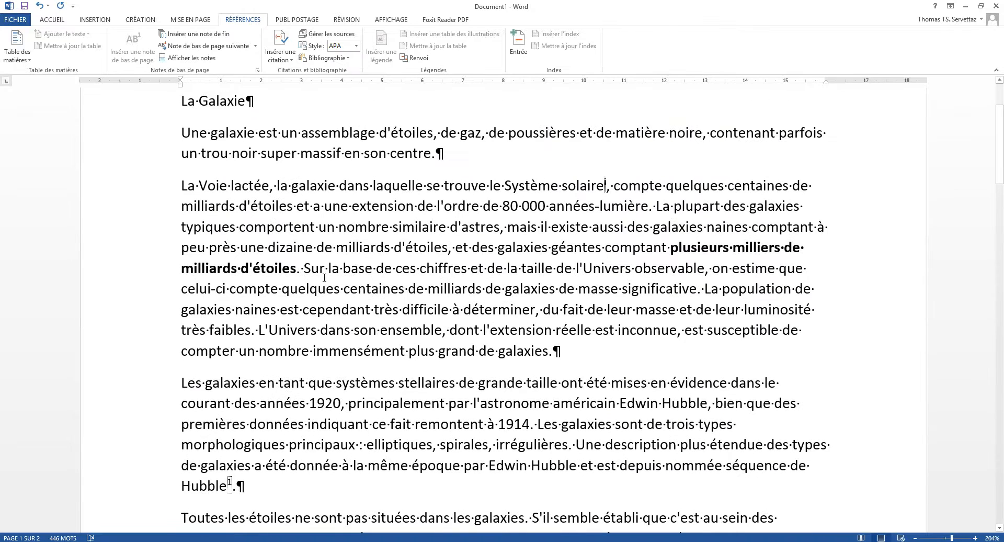
drag(298, 269, 671, 246)
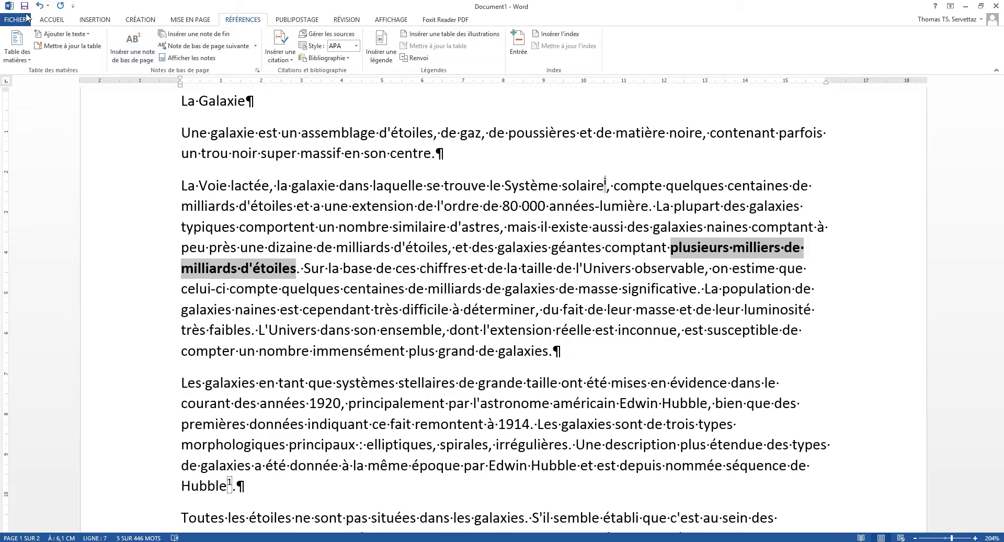
key(ctrl+g)
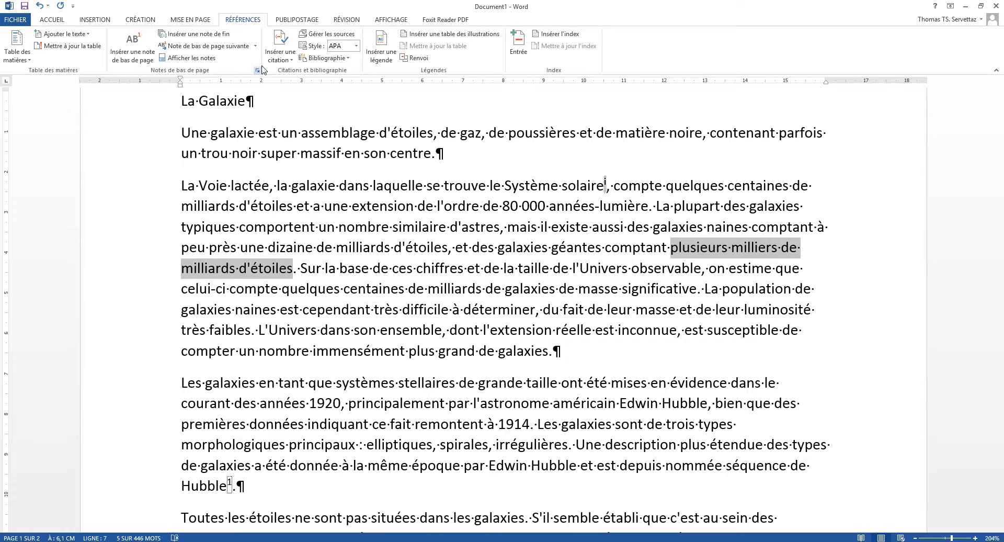
click(196, 33)
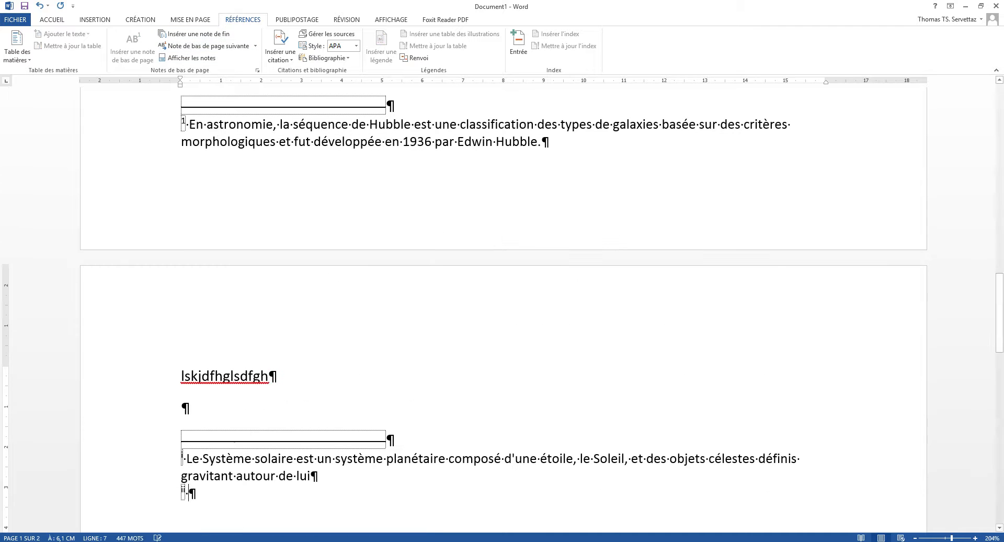
Switch to notes.txt in Notepad, copy the definition beginning "En astronomie, la séquence de Hubble" and paste it as the second endnote's text in Word
key(alt+Tab)
drag(907, 157, 526, 150)
key(ctrl+c)
right_click(613, 152)
click(640, 186)
click(202, 492)
key(ctrl+v)
click(259, 386)
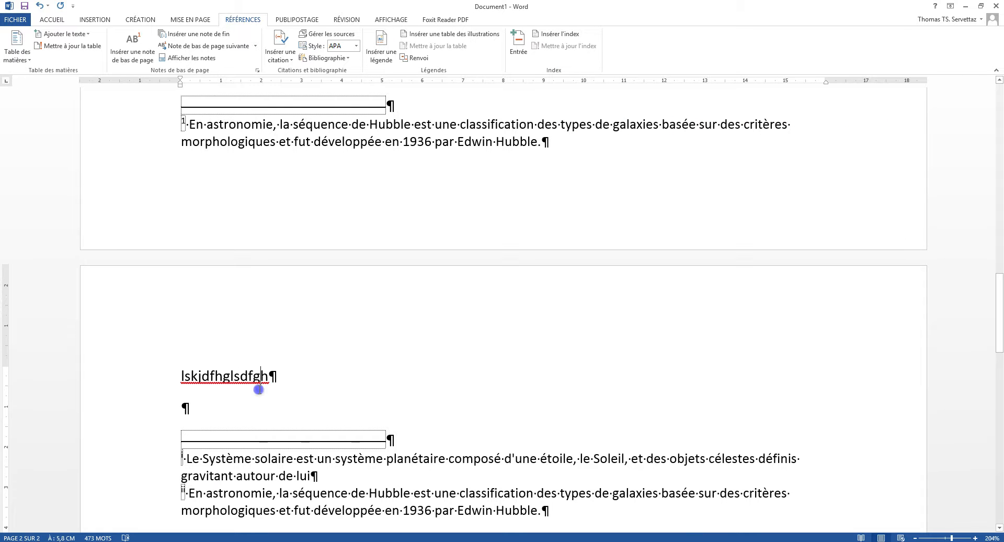
Add the filler lines "a", "dfalksjdfhlak", "a" and "sdflaksdfhlkajhsdf" below "lskjdfhglsdfgh" on page 2, leaving blank paragraphs between groups
scroll(502, 314, down, 3)
drag(952, 538, 936, 538)
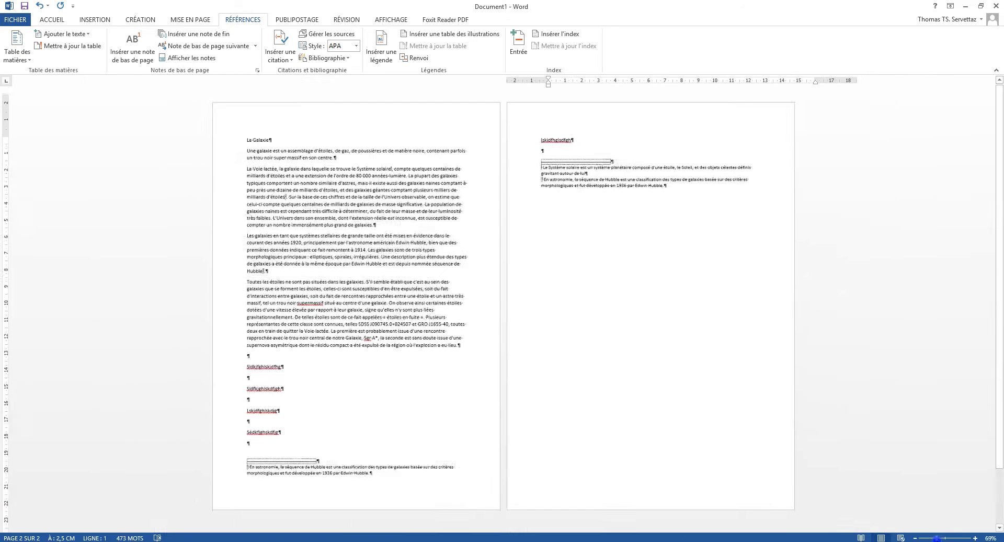
click(555, 154)
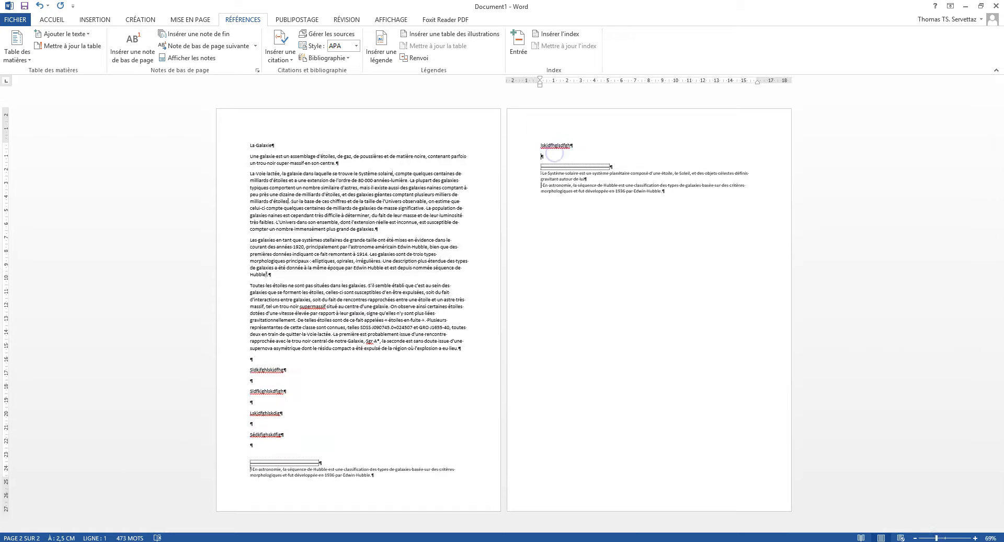
key(Return)
text(a)
key(Return)
text(dfalksjdfhlak)
key(Return)
key(Return)
text(a)
key(Return)
text(sdflaks)
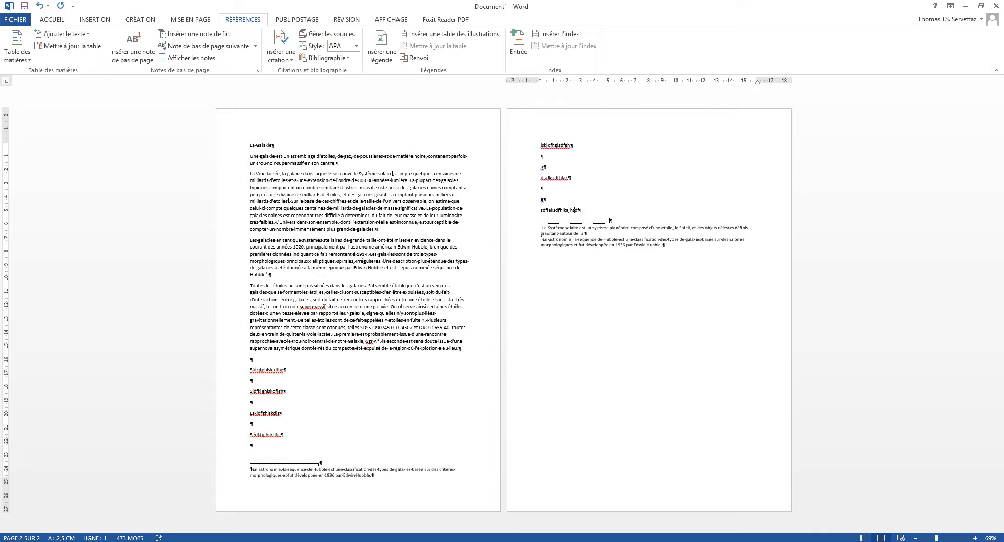
text(df)
Add blank paragraphs after "sdflaksdfhlkajhsdf" and insert a page break below them
key(Return)
key(Return)
key(Return)
key(Return)
key(ctrl+Return)
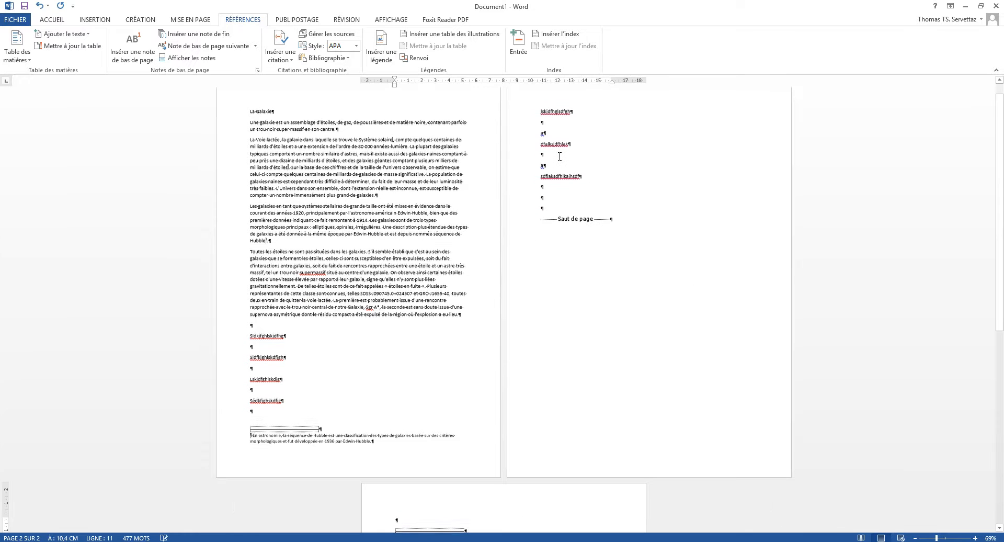
Enter the filler line "axkjvhéasdf" on the new page, followed by blank paragraphs and three page breaks
text(axkjvhéasdf)
key(Return)
key(Return)
key(Return)
key(ctrl+Return)
key(ctrl+Return)
key(ctrl+Return)
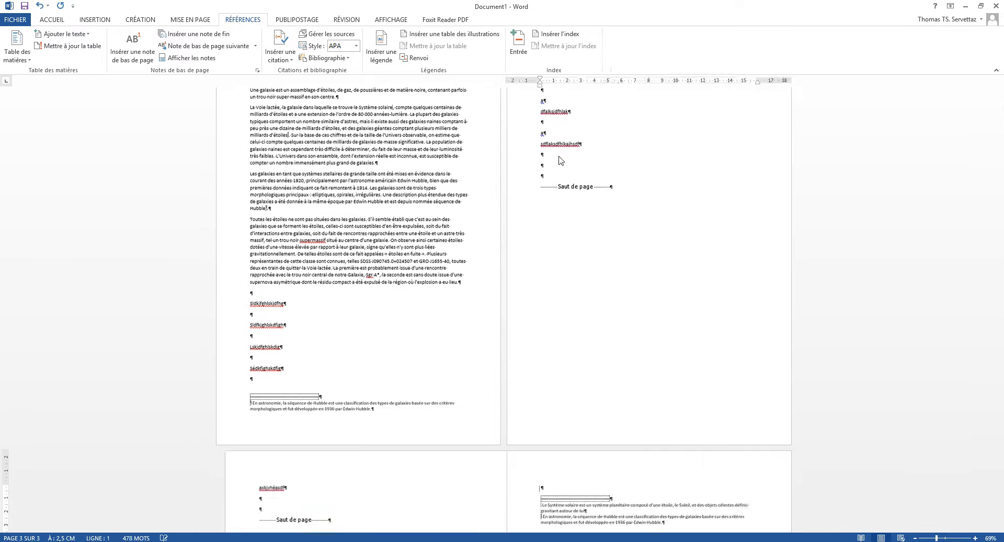
Insert blank paragraphs after "Sldfkjghlskdfjgh" on page 1 until the following filler lines move to page 2
scroll(571, 335, down, 4)
scroll(599, 411, up, 6)
scroll(598, 411, up, 4)
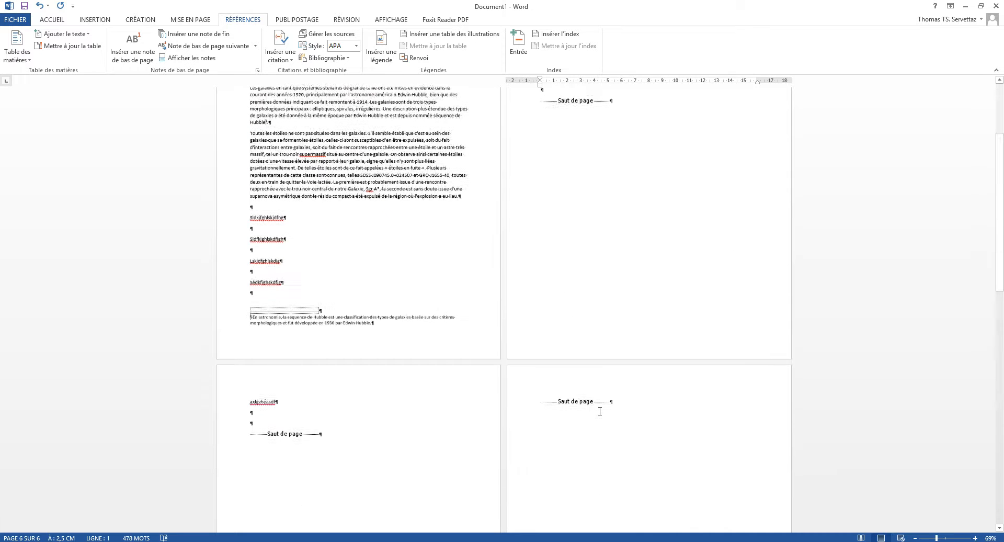
click(286, 244)
key(Return)
key(Return)
key(Return)
key(Return)
key(Return)
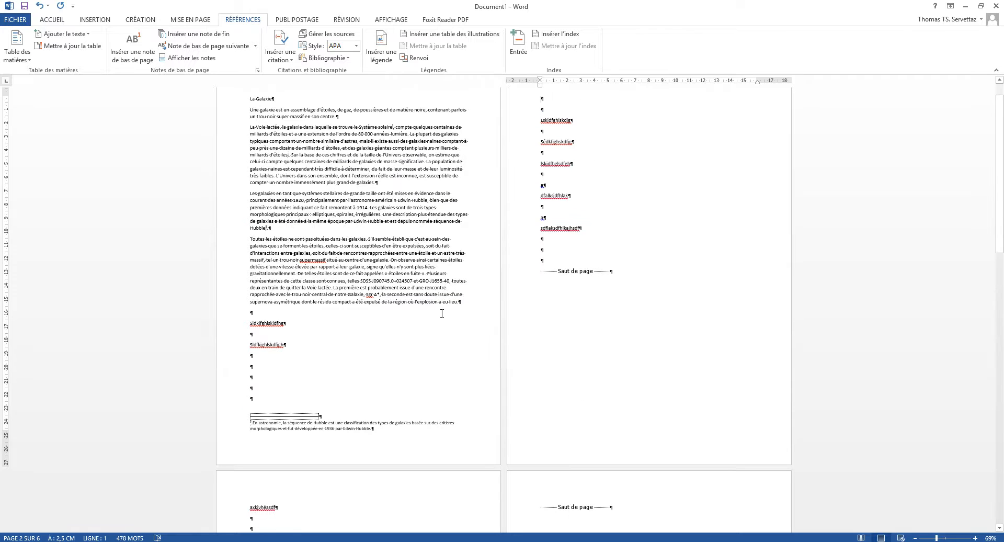
Check the footnote and endnote settings without changing them and examine the footnote at the end of page 1
click(258, 72)
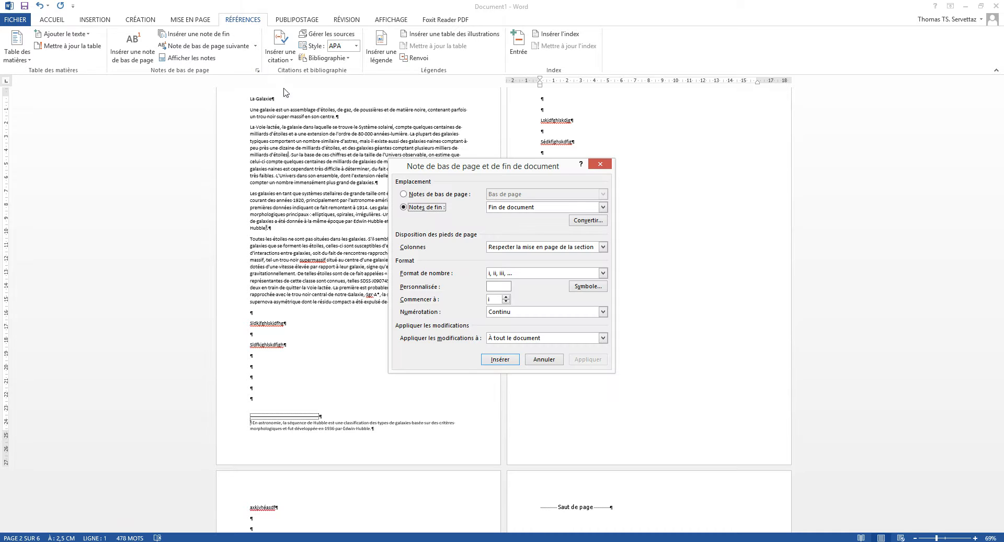
click(602, 165)
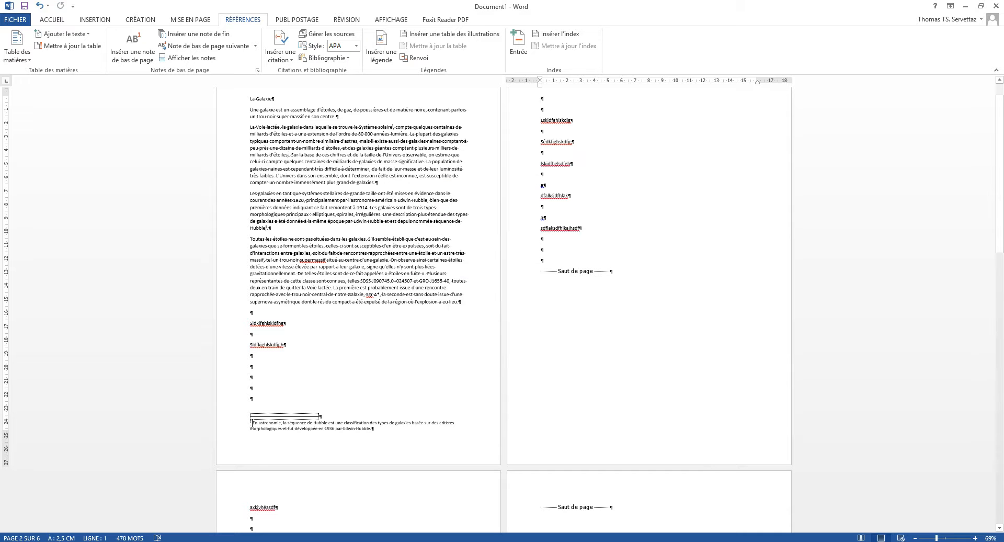
click(351, 405)
drag(936, 538, 946, 539)
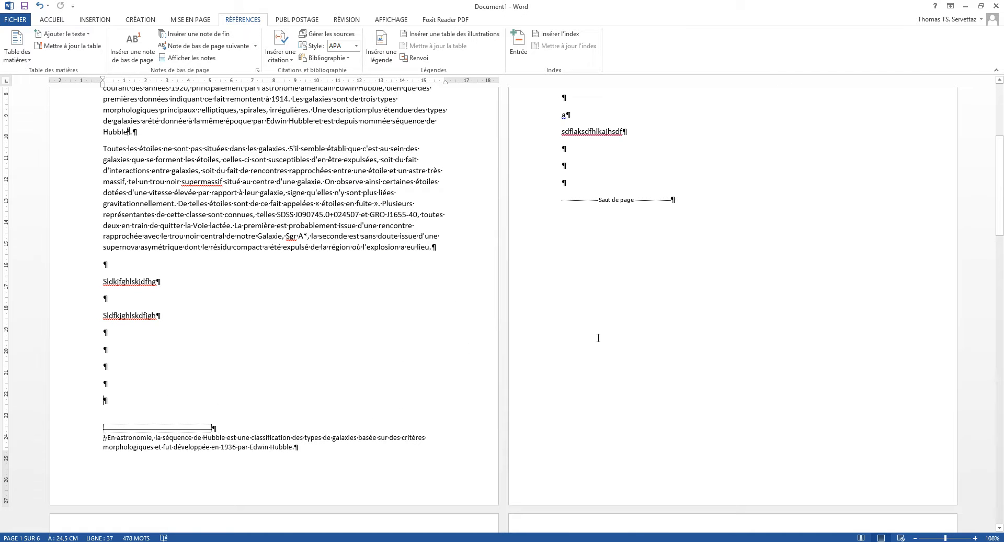
Change the number format of the endnotes on the last page to a, b, c, … for the whole document
drag(1002, 244, 1000, 481)
click(762, 311)
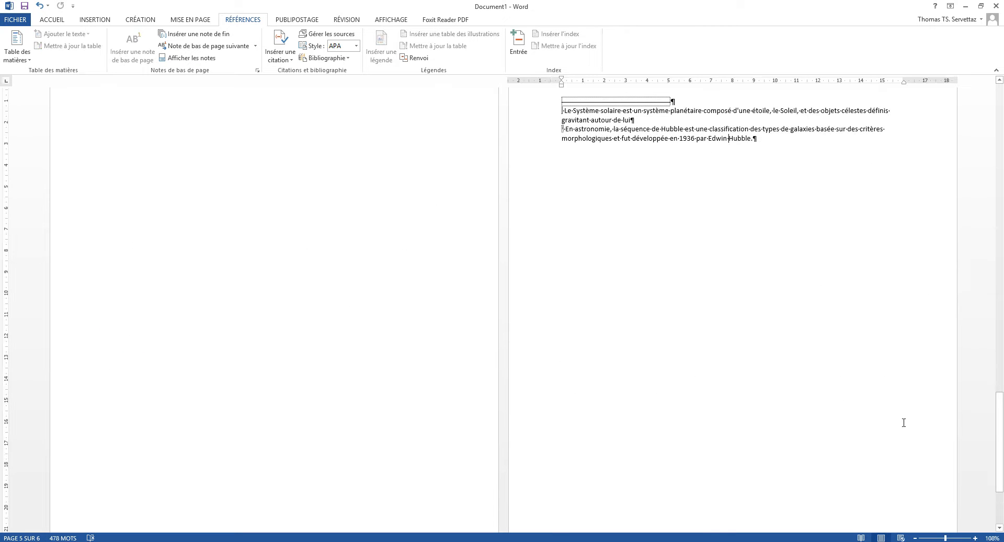
click(959, 537)
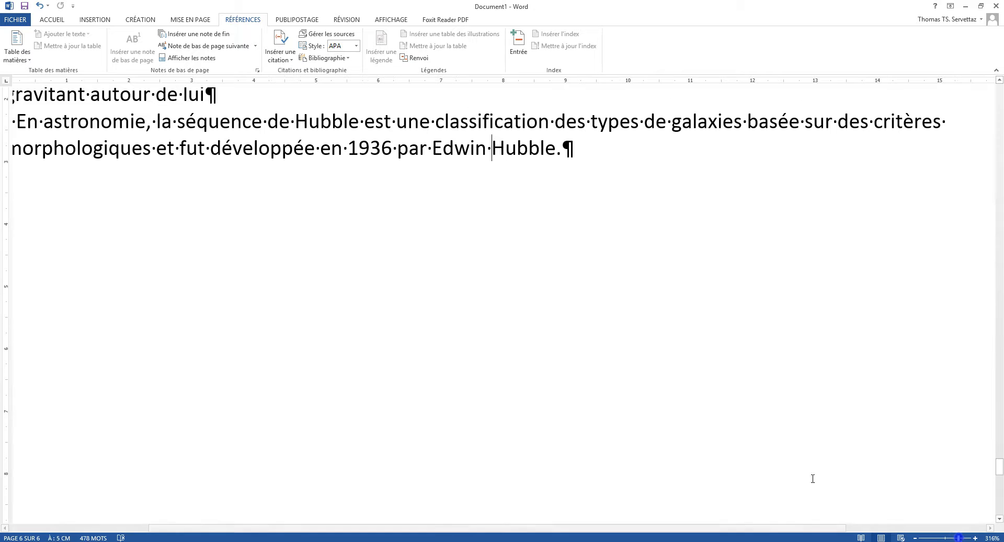
drag(734, 529, 646, 529)
scroll(221, 208, up, 5)
scroll(221, 208, down, 3)
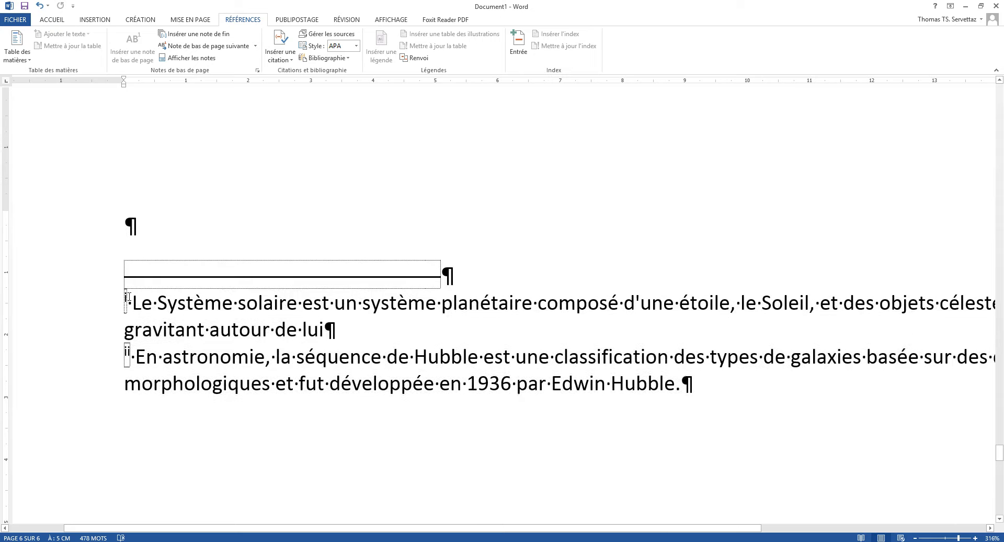
click(258, 70)
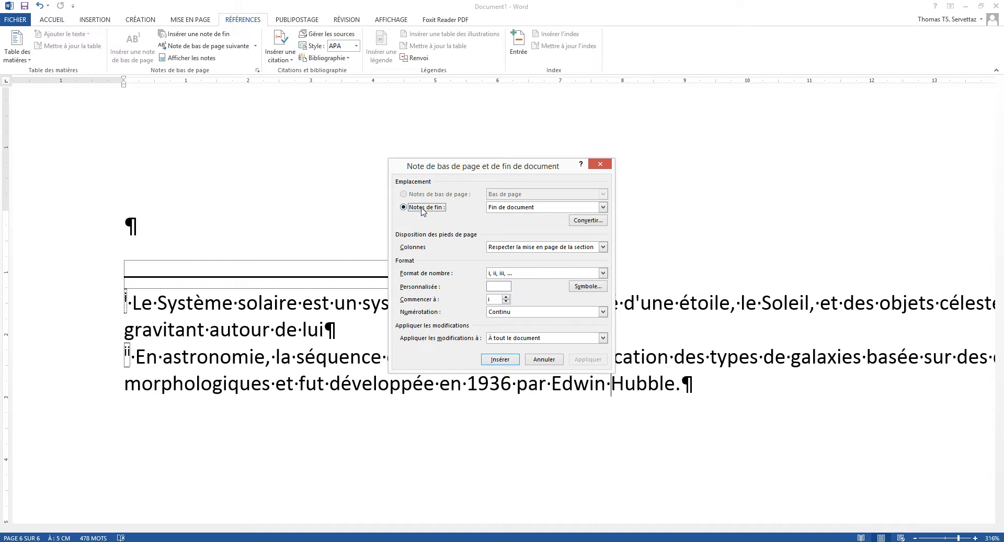
click(543, 273)
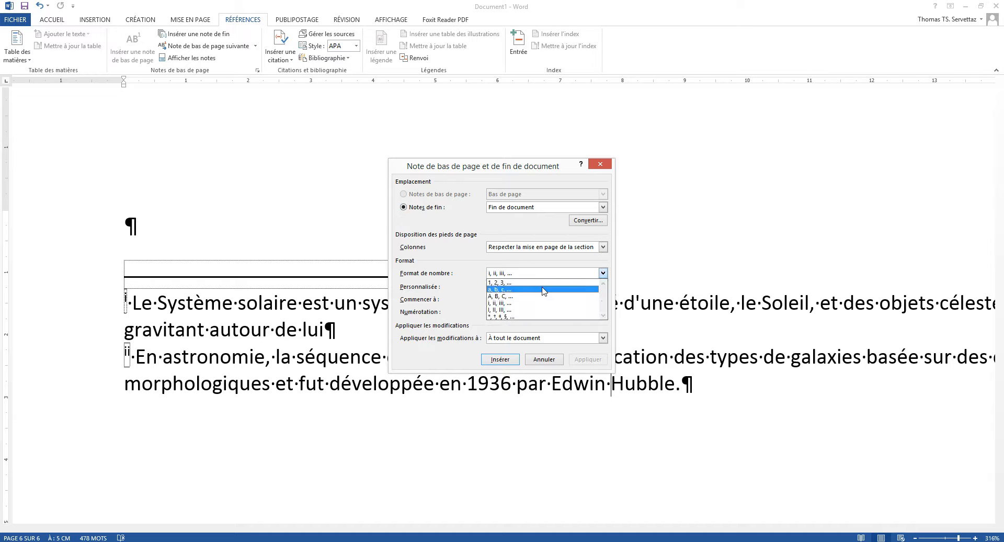
click(543, 289)
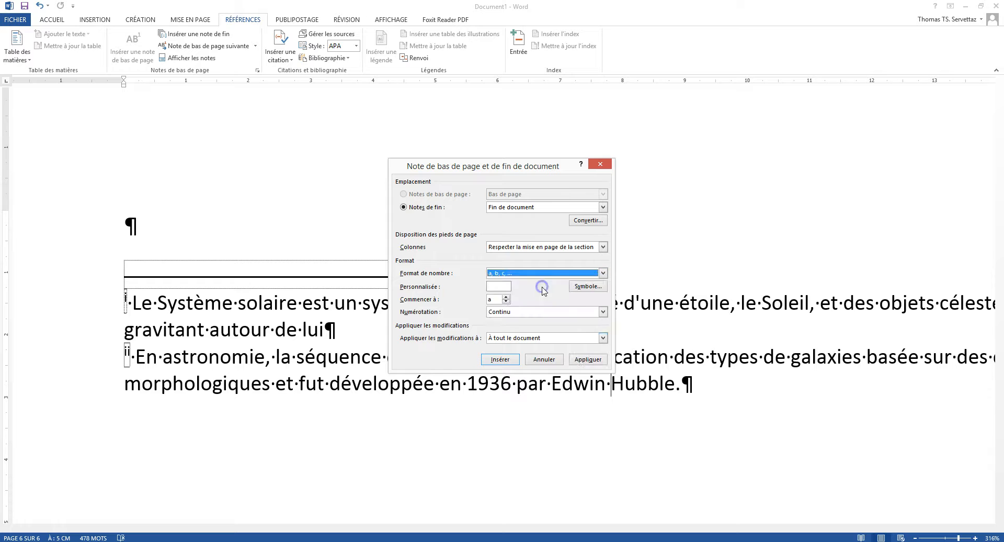
click(582, 361)
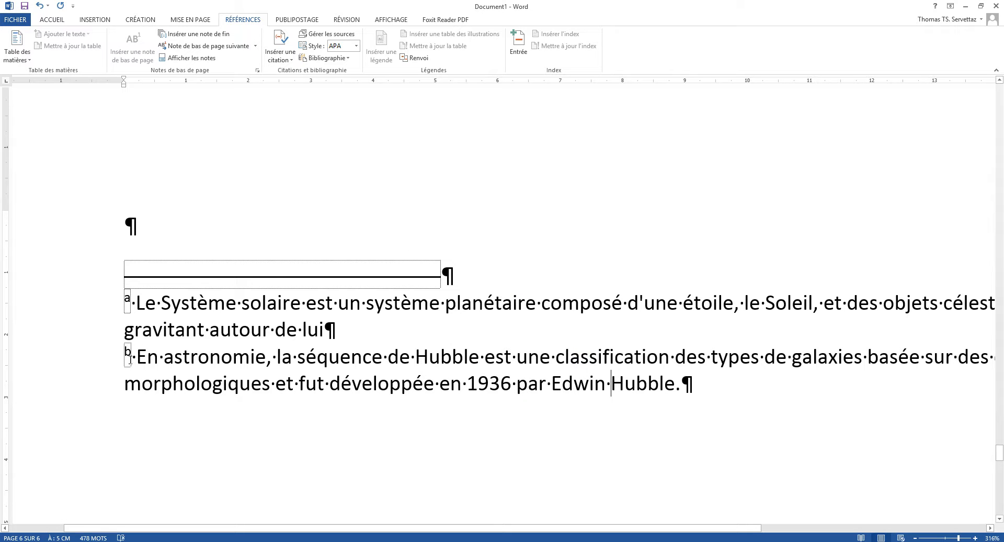
click(257, 70)
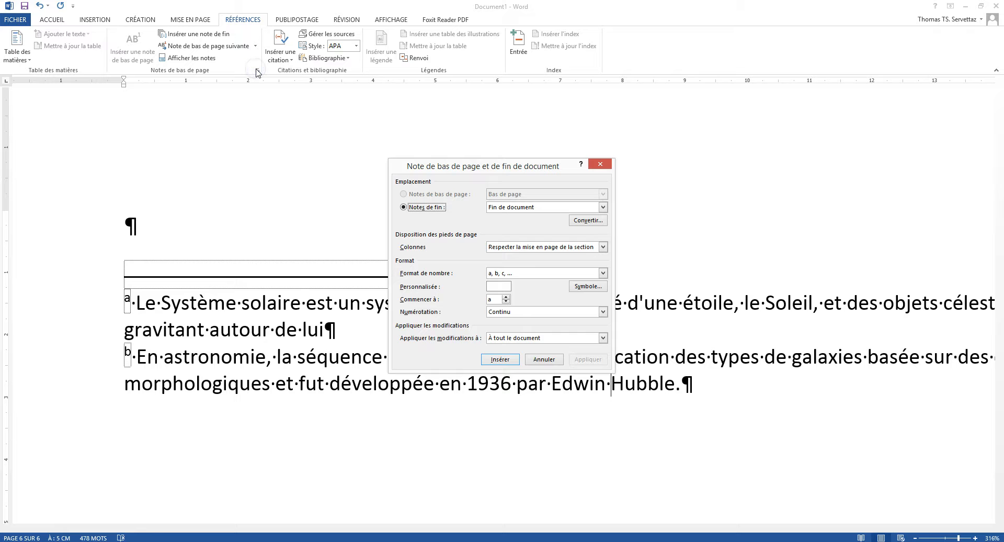
click(544, 358)
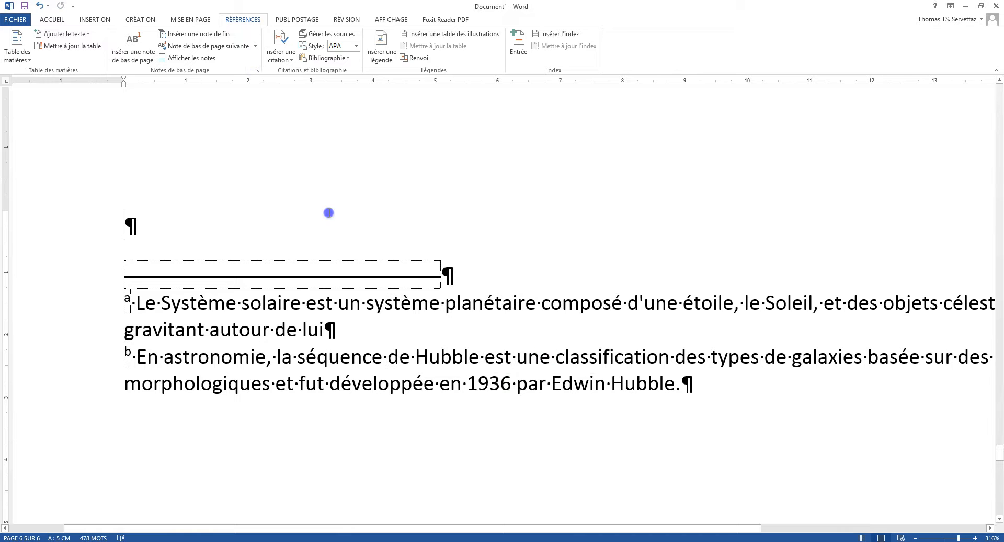
Apply the footnote number format 1, 2, 3, … starting at 1 with continuous numbering to the whole document
drag(955, 538, 945, 537)
scroll(576, 338, up, 15)
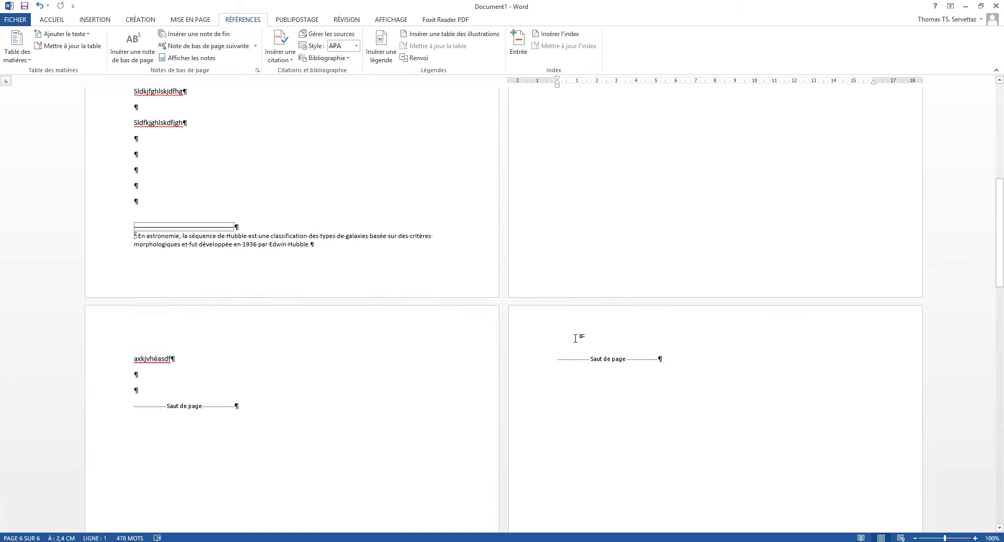
click(162, 358)
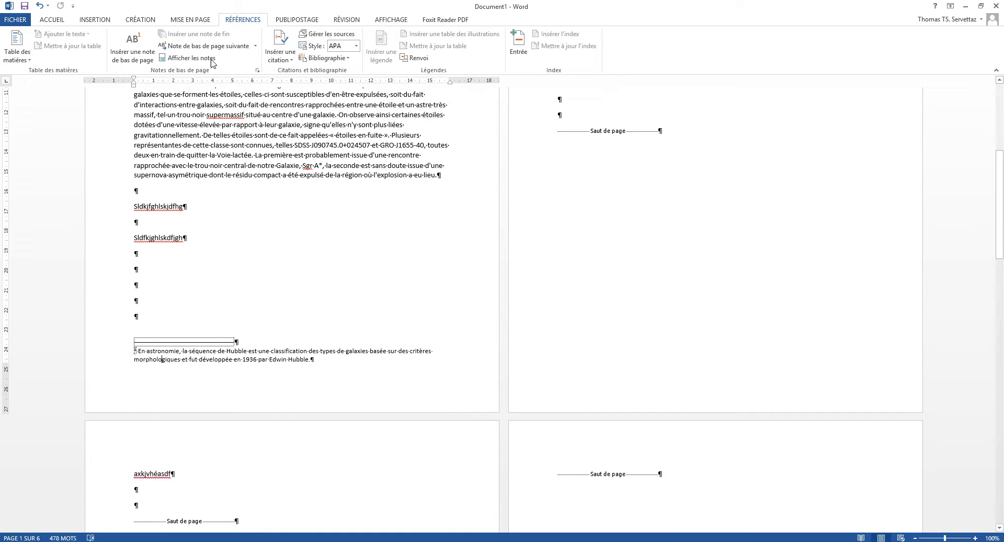
click(257, 70)
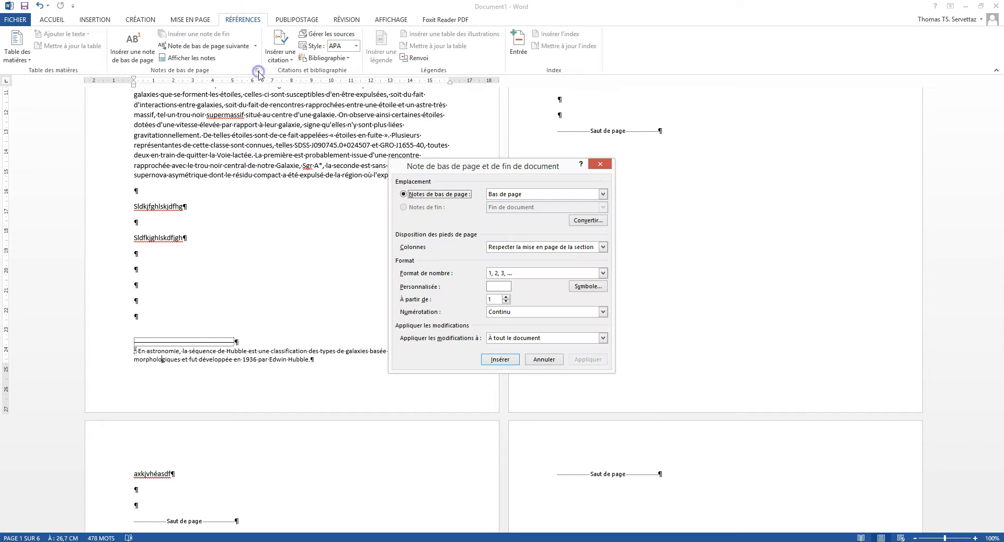
click(525, 273)
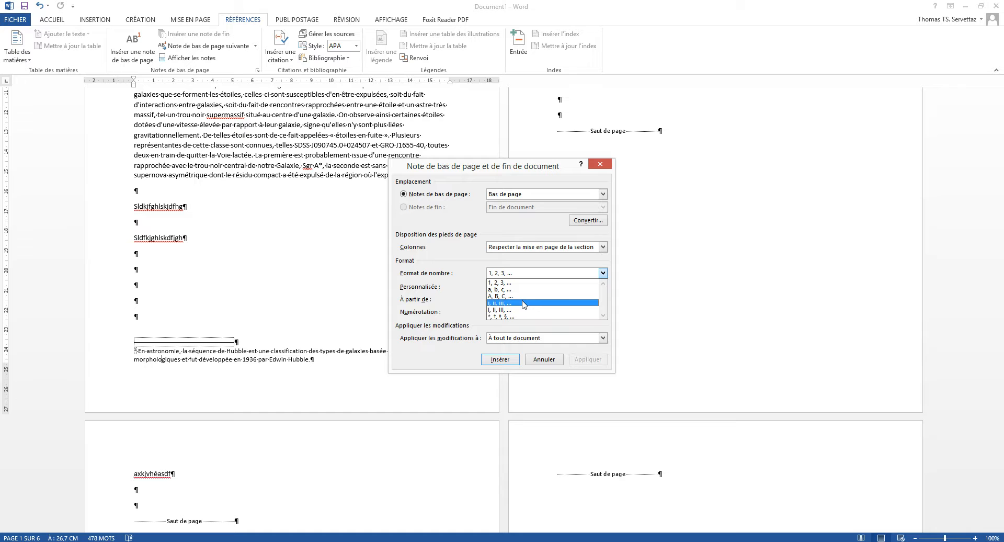
click(519, 282)
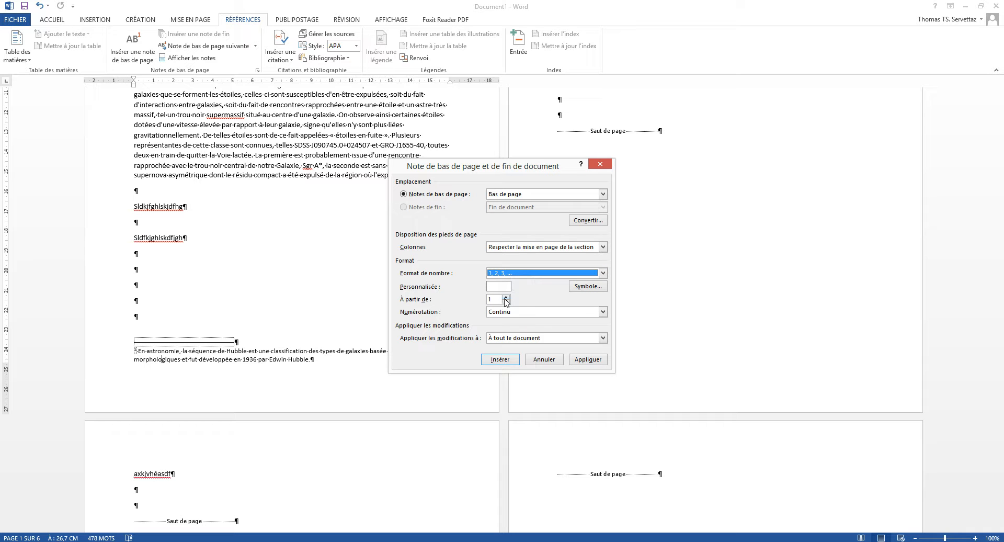
click(505, 297)
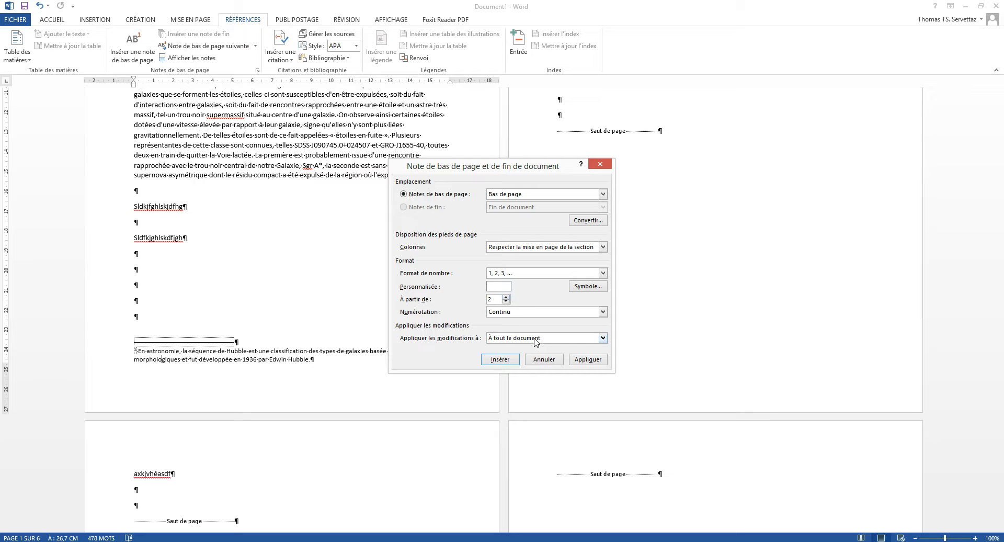
click(544, 313)
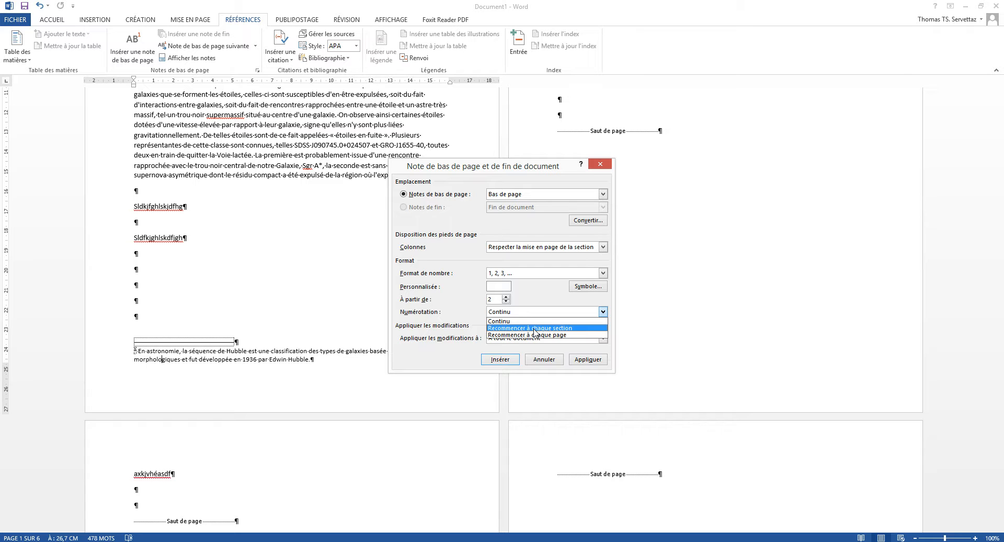
click(538, 293)
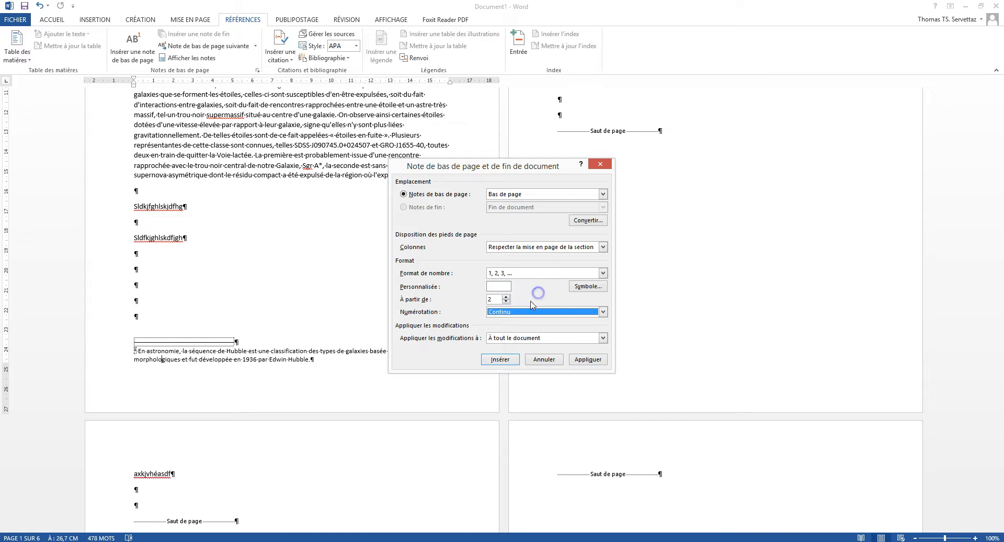
click(550, 342)
click(549, 346)
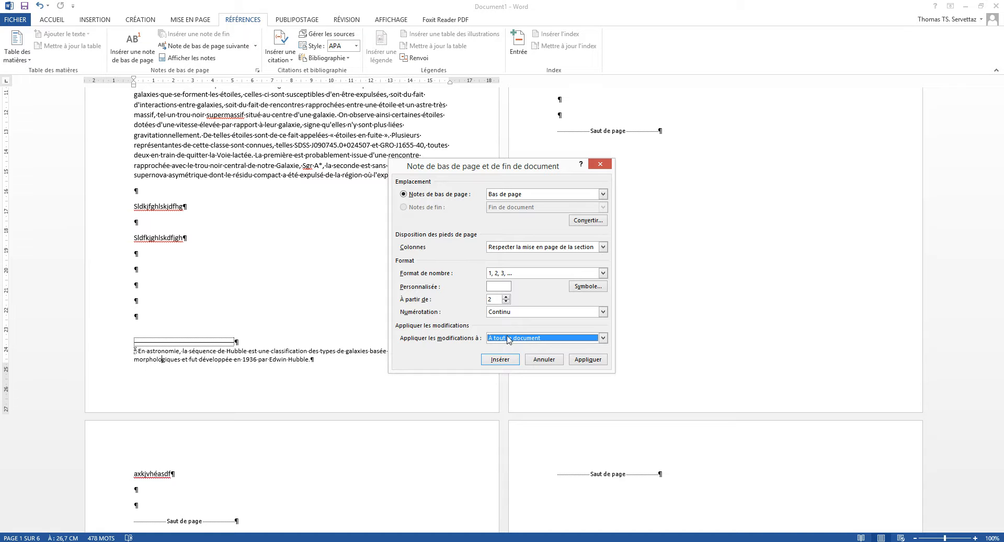
click(505, 301)
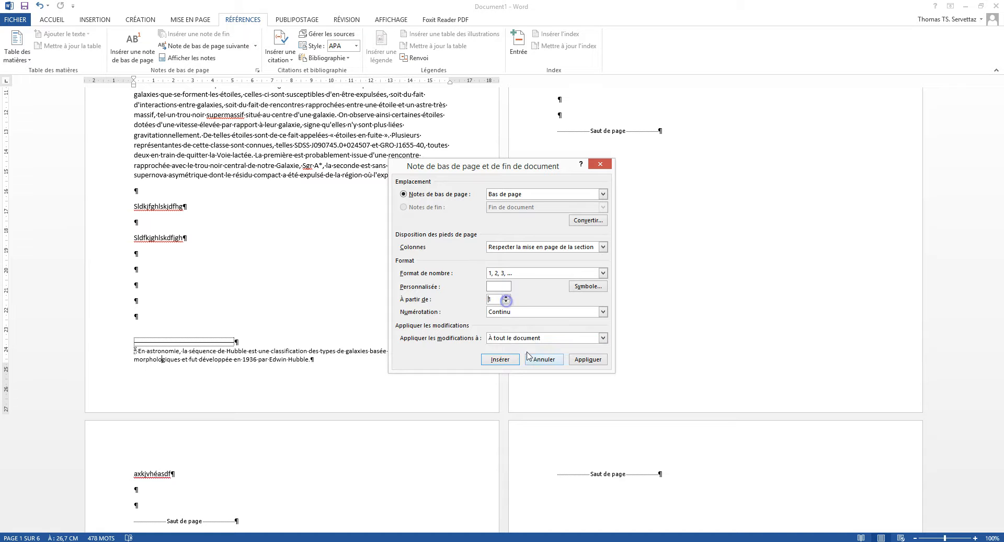
click(588, 360)
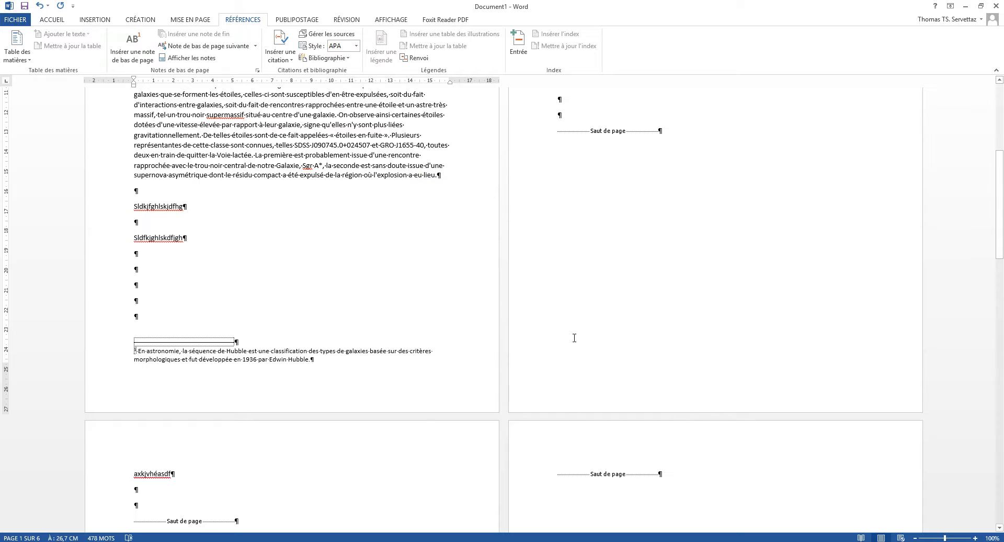